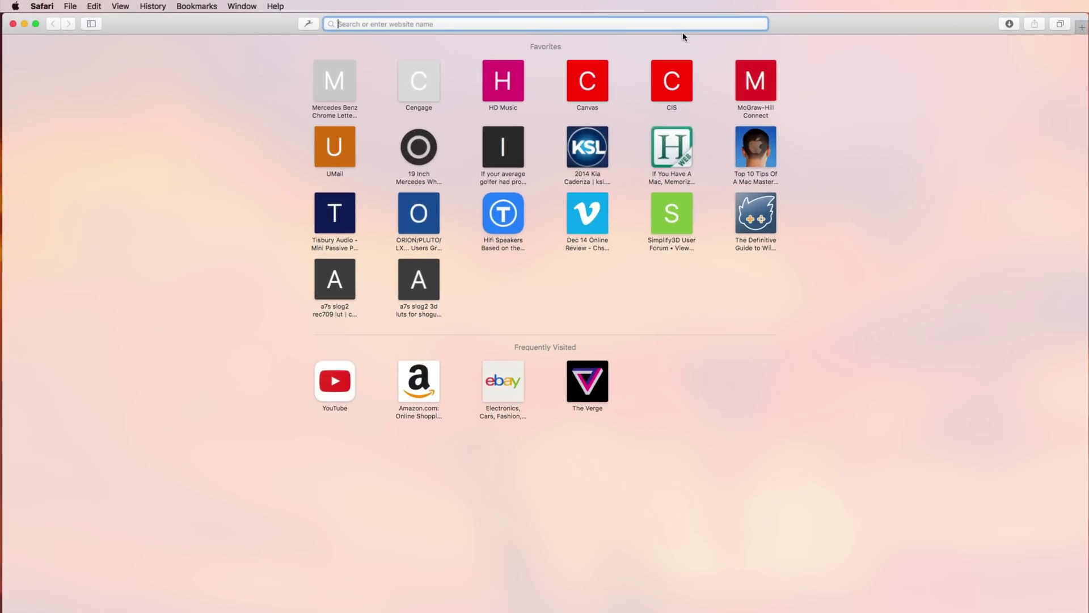
Load the Indiegogo site in Safari, sign in with the autofilled login, then hide Safari.
{"action": "type", "text": "indiegogo"}
{"action": "key", "text": "Return"}
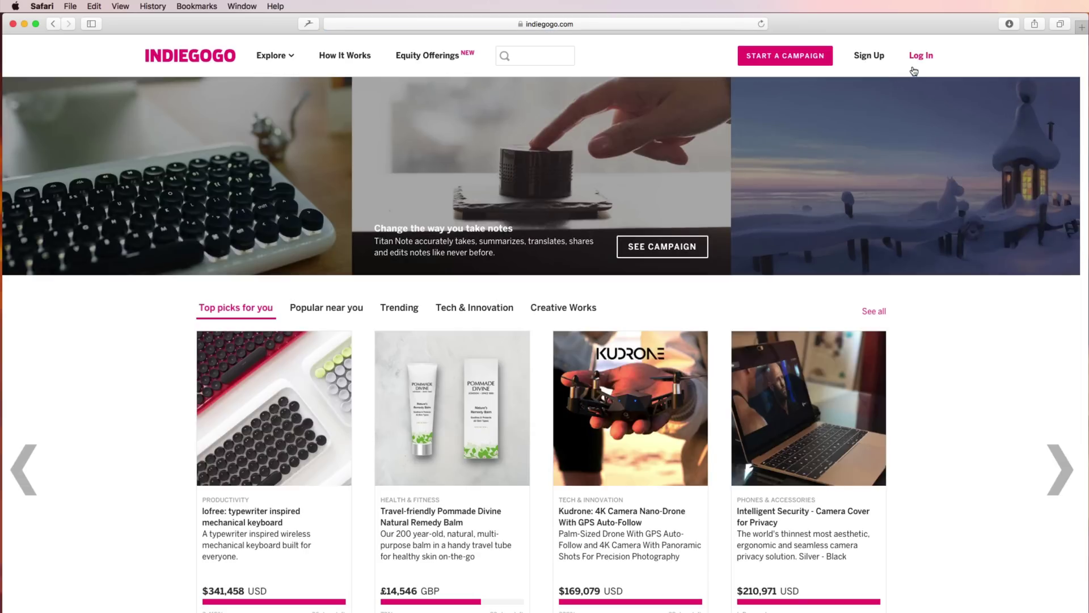
{"action": "left_click", "coordinate": [914, 71]}
{"action": "key", "text": "super+backslash"}
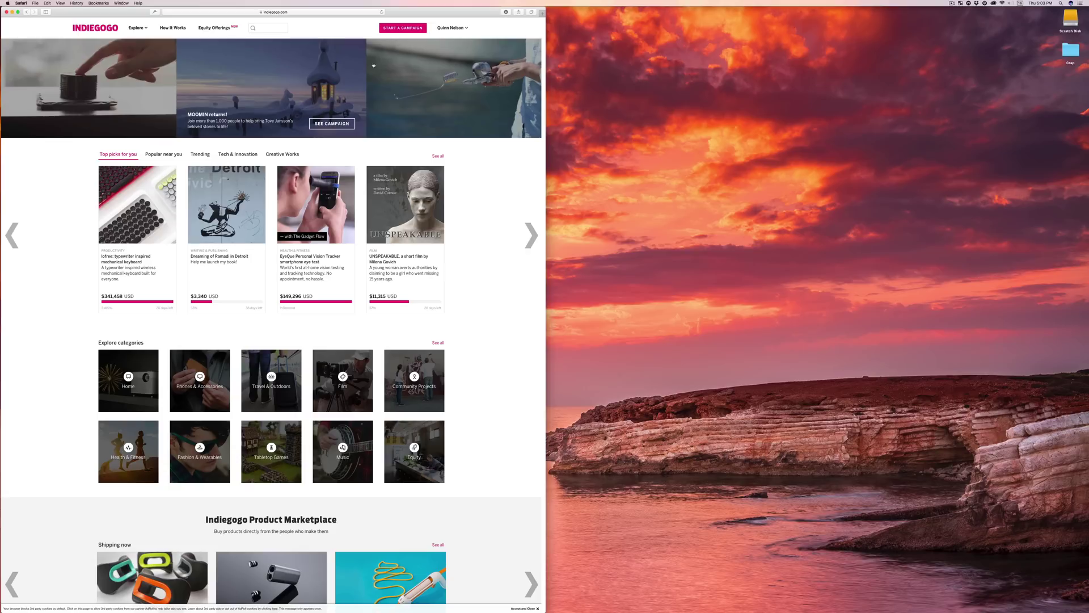
{"action": "key", "text": "super+h"}
Switch to Dashlane, showing its Passwords list.
{"action": "key", "text": "super+Tab"}
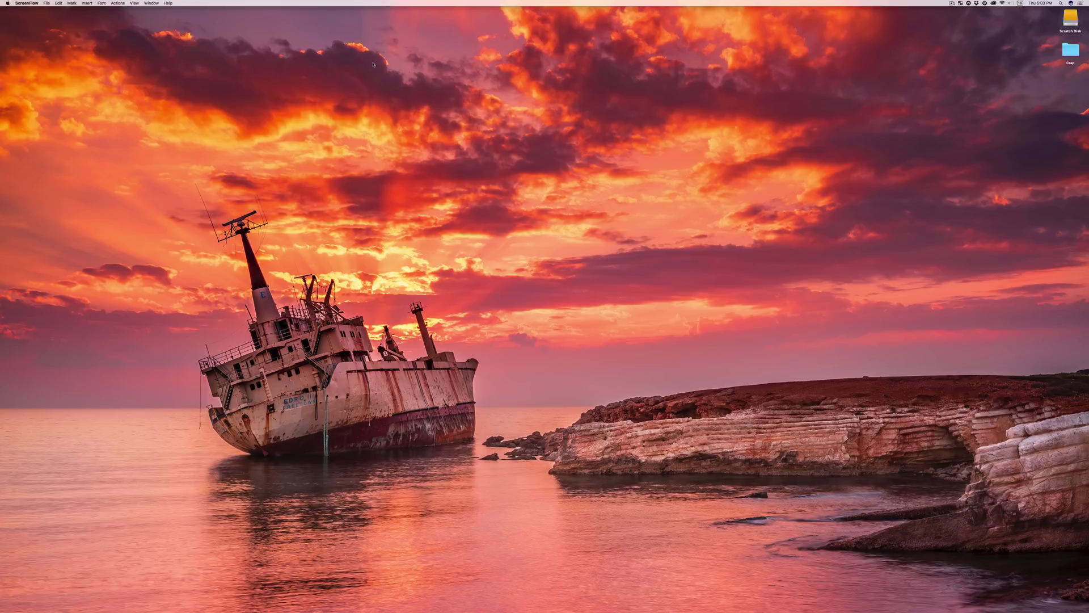
{"action": "key", "text": "super+Tab"}
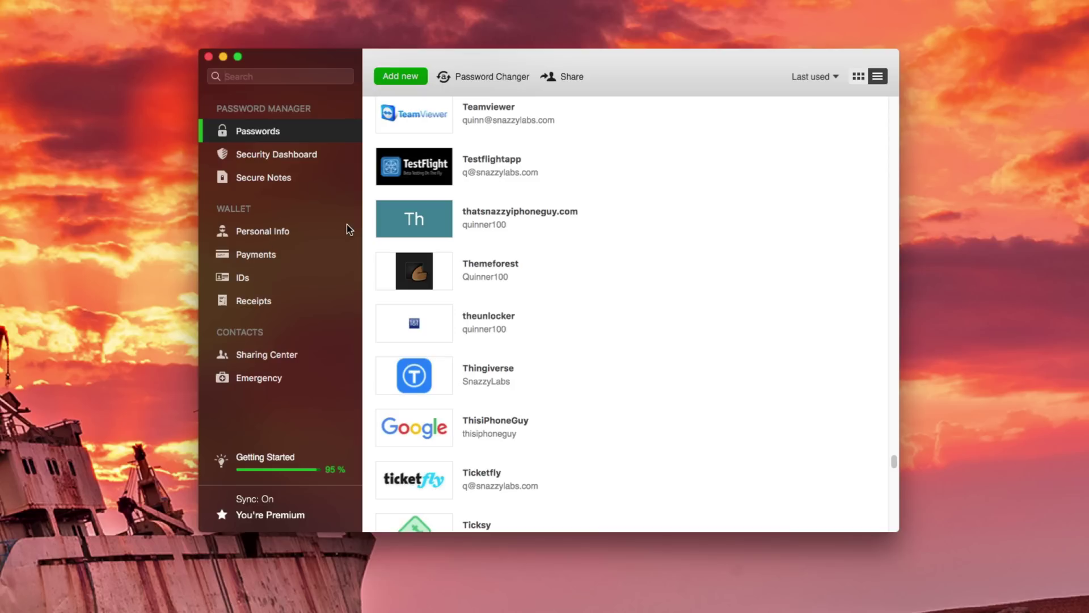
Use Password Changer to auto-replace the reddit.com password, then close the changer window.
{"action": "left_click", "coordinate": [485, 79]}
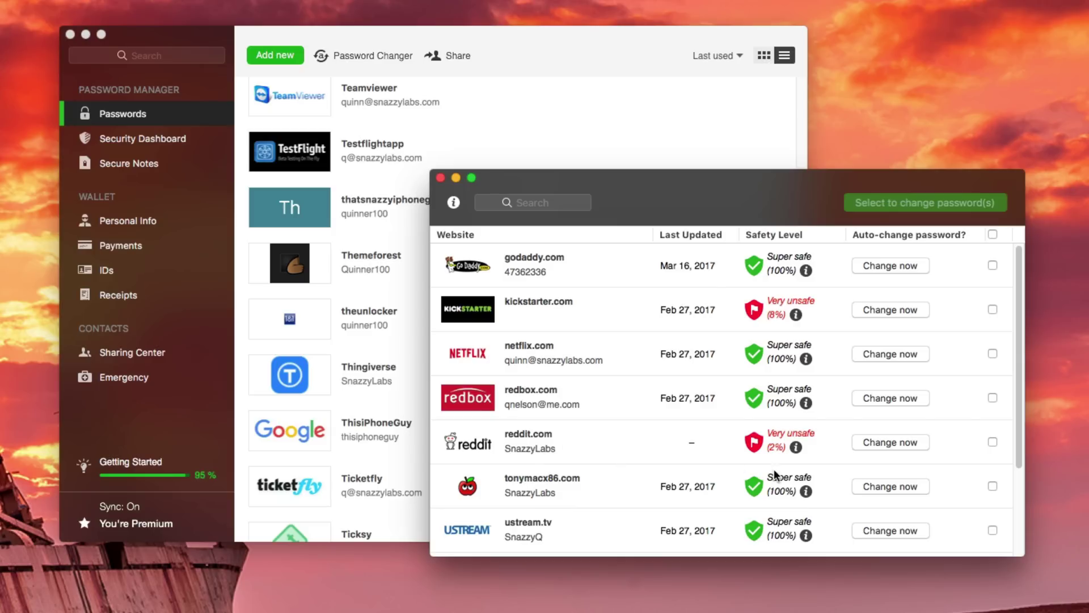
{"action": "left_click", "coordinate": [867, 443]}
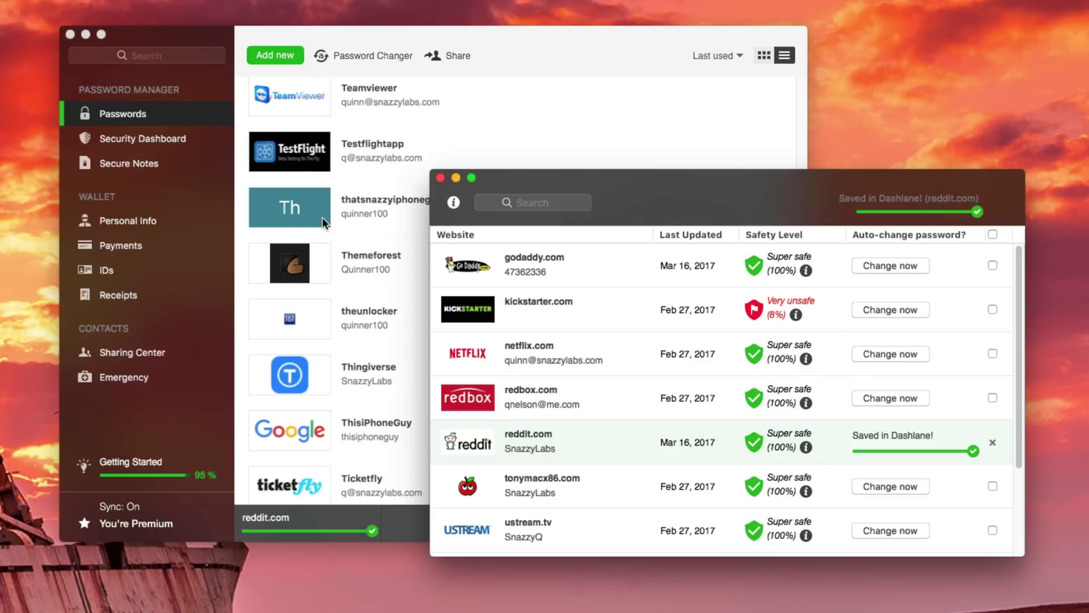
{"action": "mouse_move", "coordinate": [499, 144]}
{"action": "left_click", "coordinate": [441, 178]}
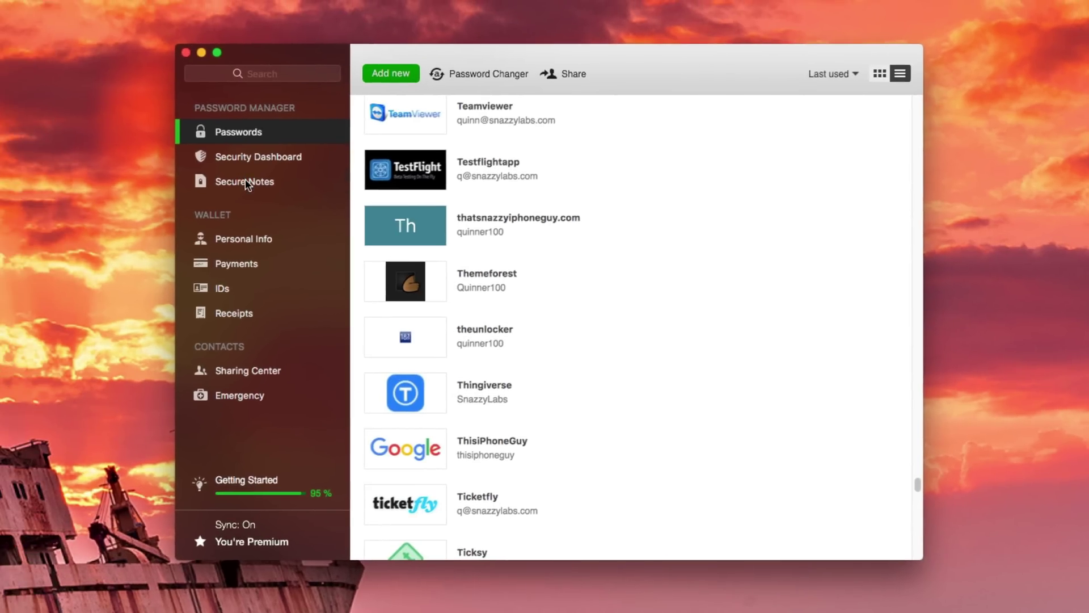
Show the Secure Notes section and look over the available new note types.
{"action": "left_click", "coordinate": [245, 180]}
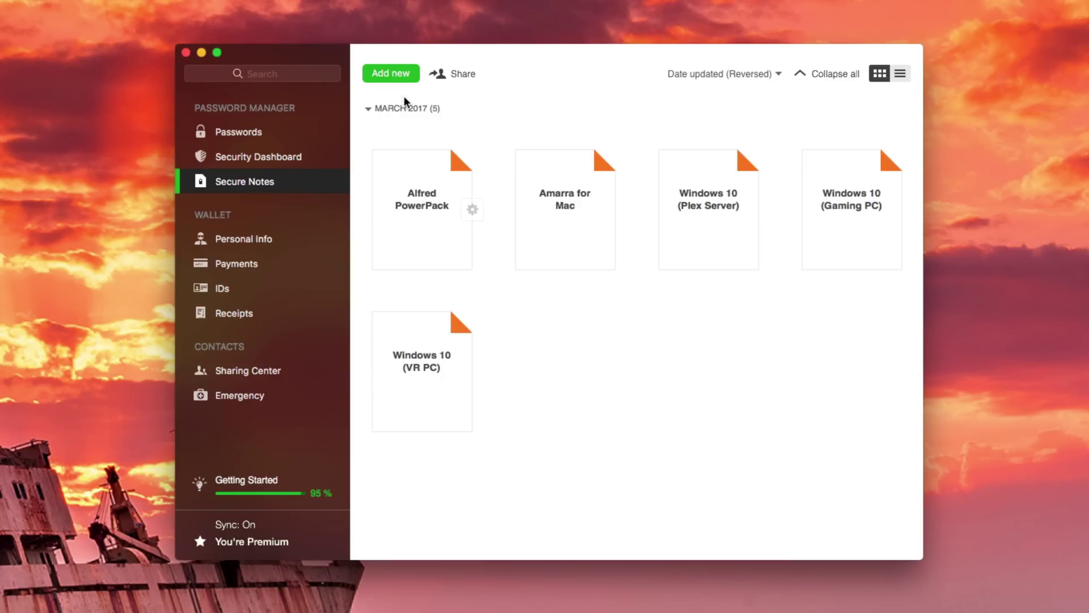
{"action": "left_click", "coordinate": [397, 73]}
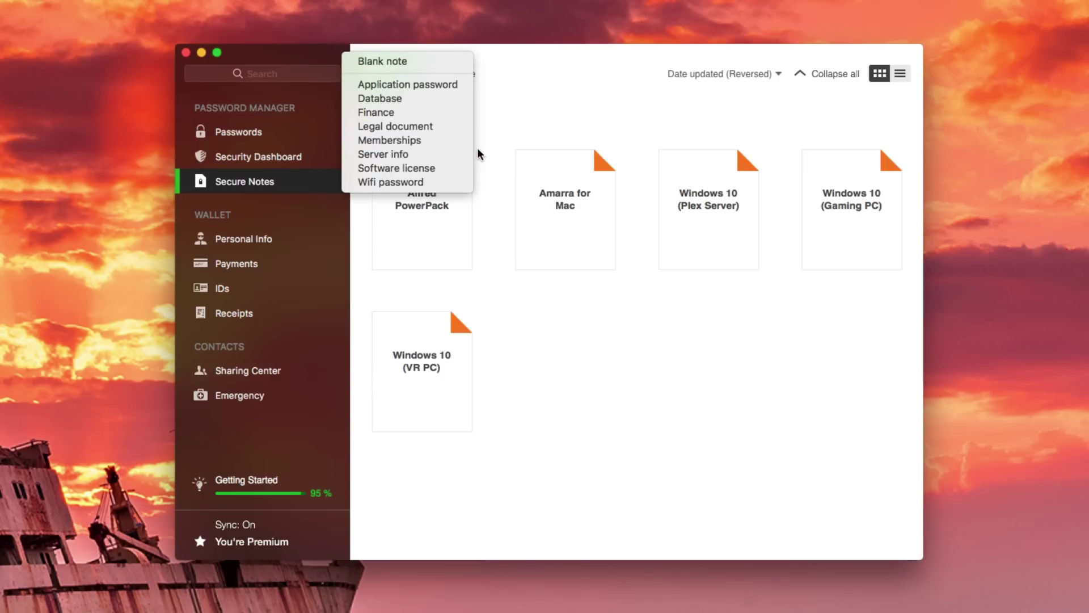
{"action": "left_click", "coordinate": [543, 335]}
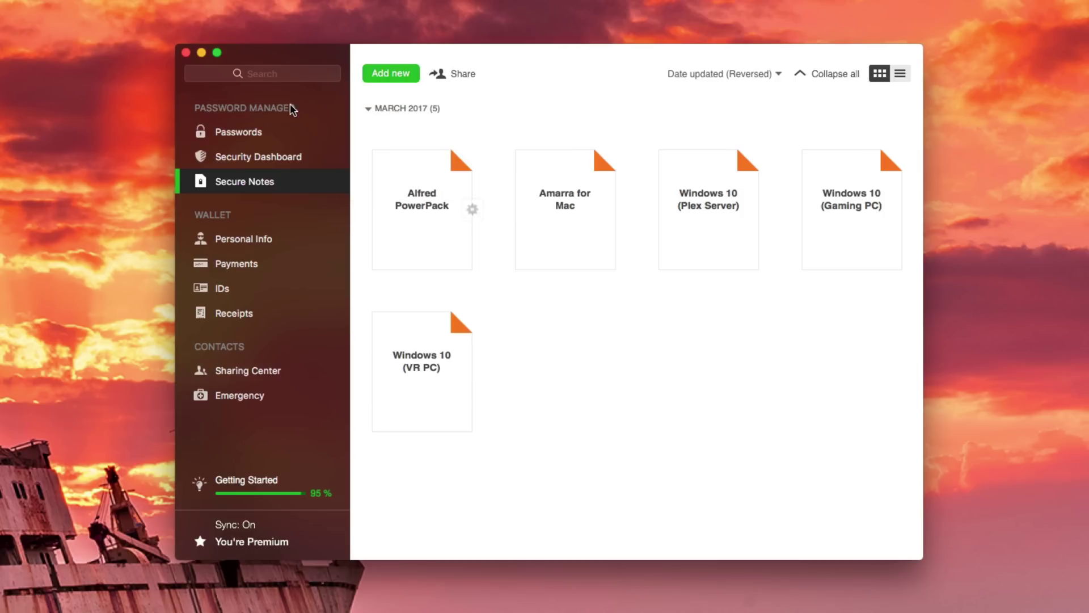
Search the vault for 'netfli' and start sharing the Netflix login.
{"action": "left_click", "coordinate": [268, 74]}
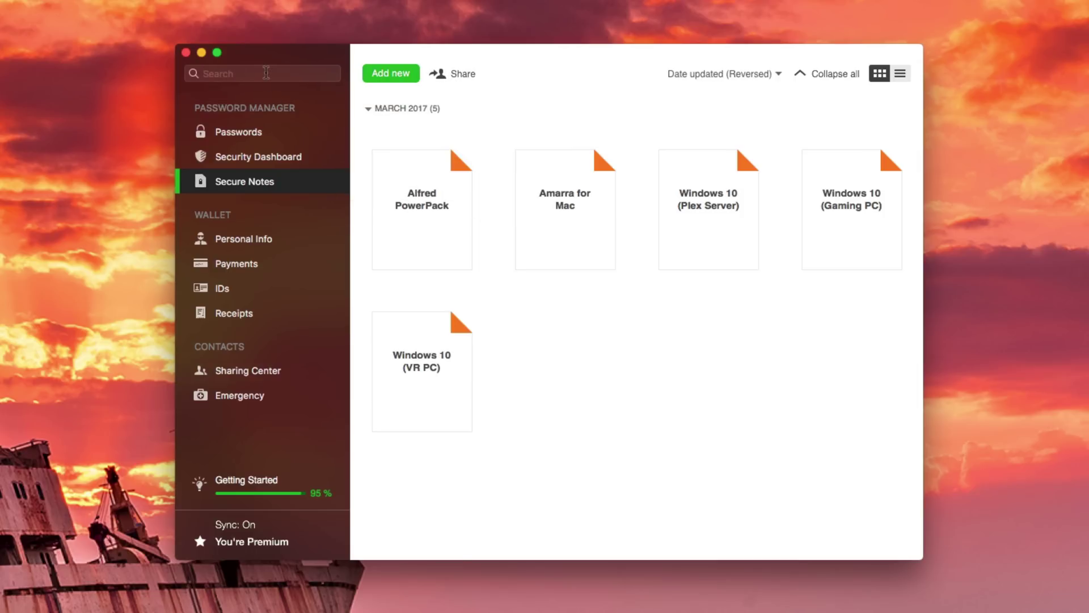
{"action": "type", "text": "netfli"}
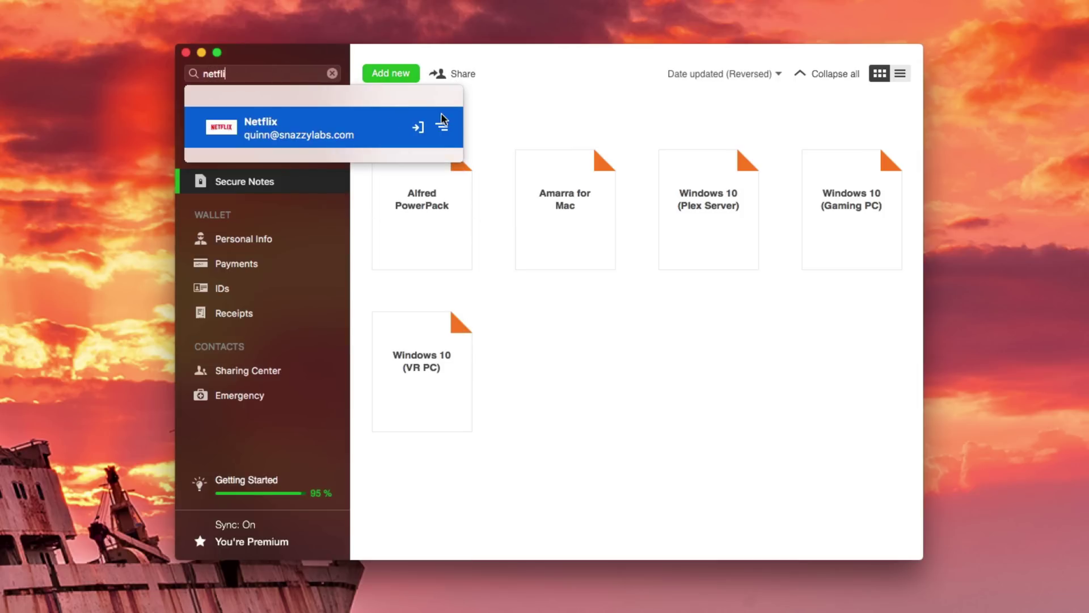
{"action": "left_click", "coordinate": [442, 127]}
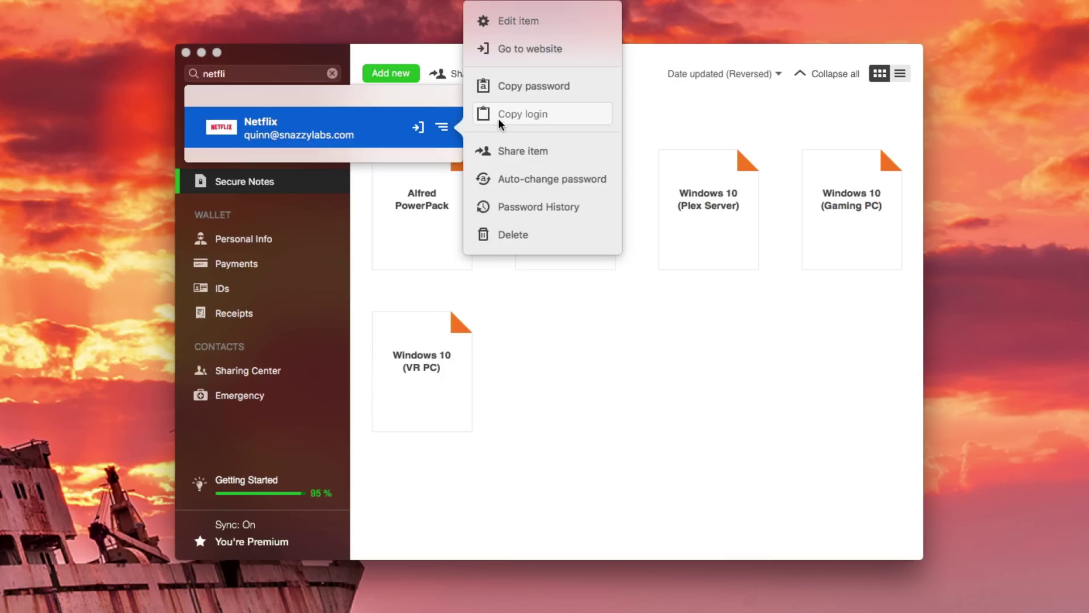
{"action": "left_click", "coordinate": [515, 156]}
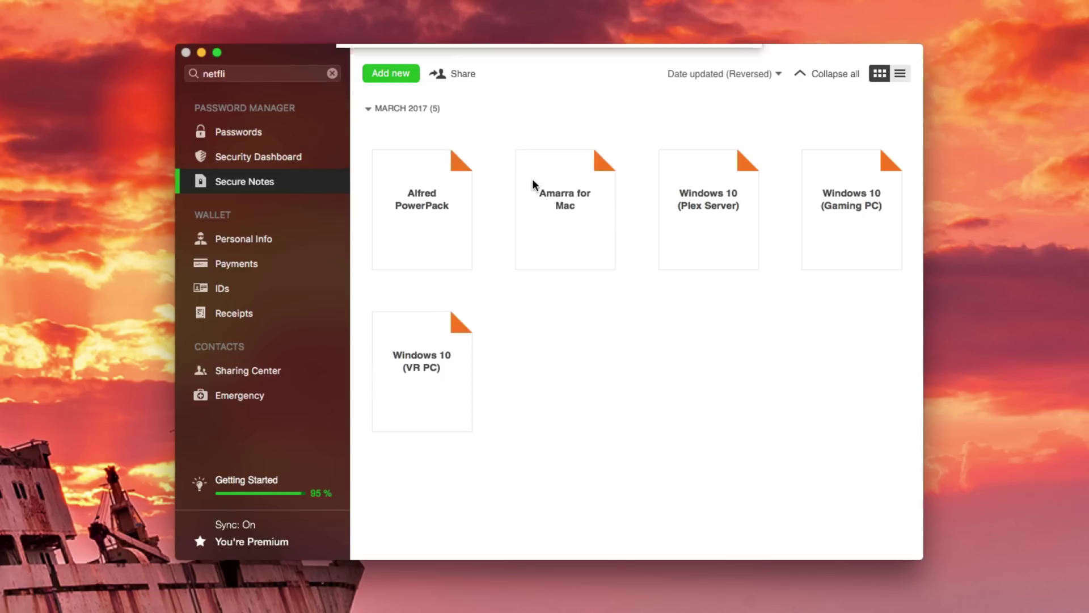
Select the recipient field, then cancel sharing the Netflix login.
{"action": "left_click", "coordinate": [541, 196]}
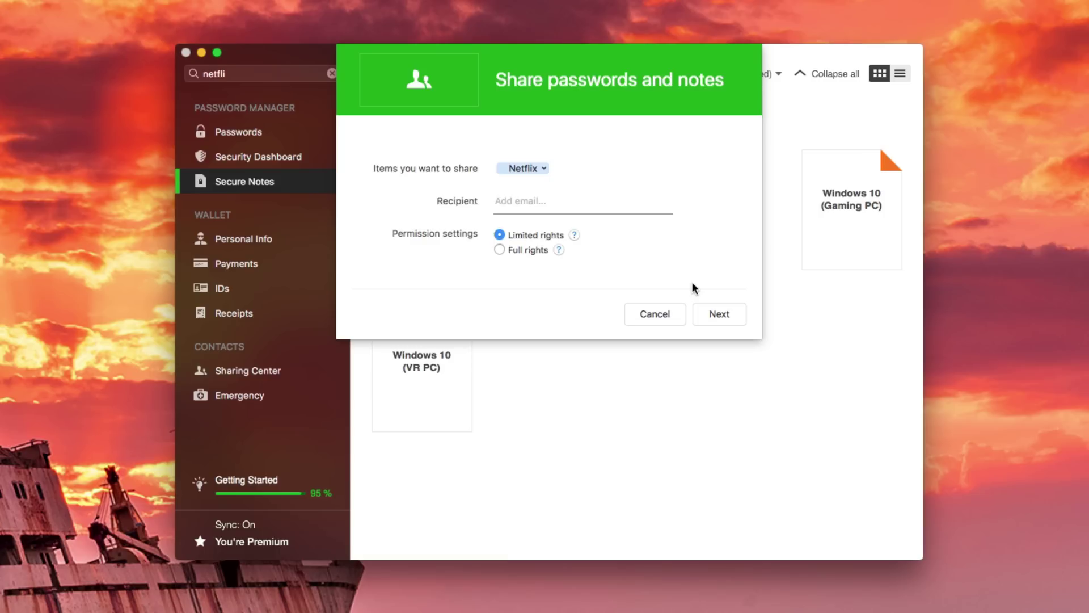
{"action": "left_click", "coordinate": [655, 316]}
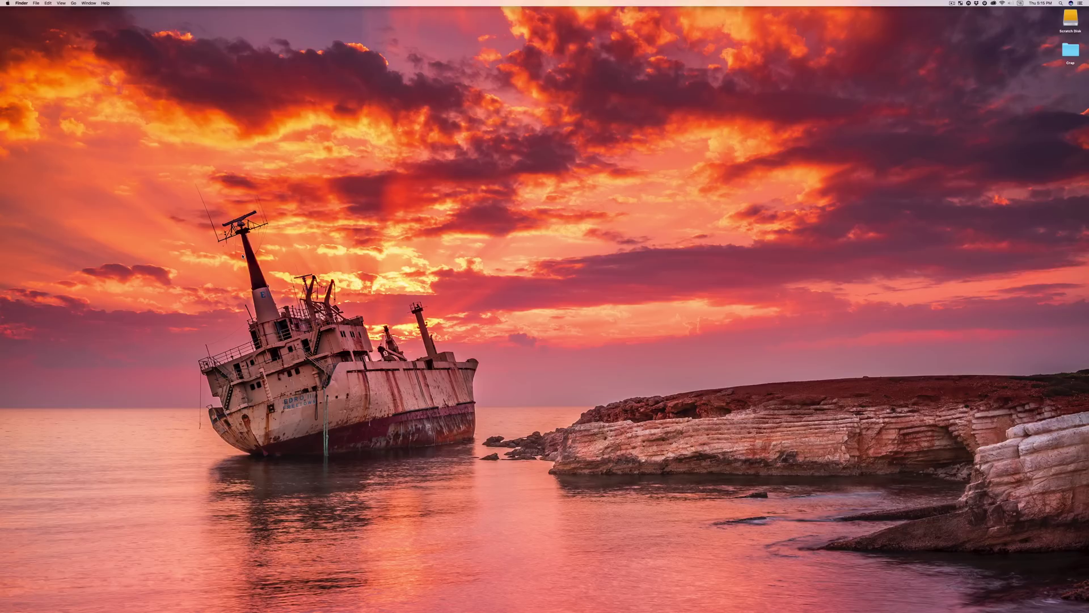
Search Spotlight for 'scripts', then switch to the Alfred launcher instead.
{"action": "key", "text": "super+space"}
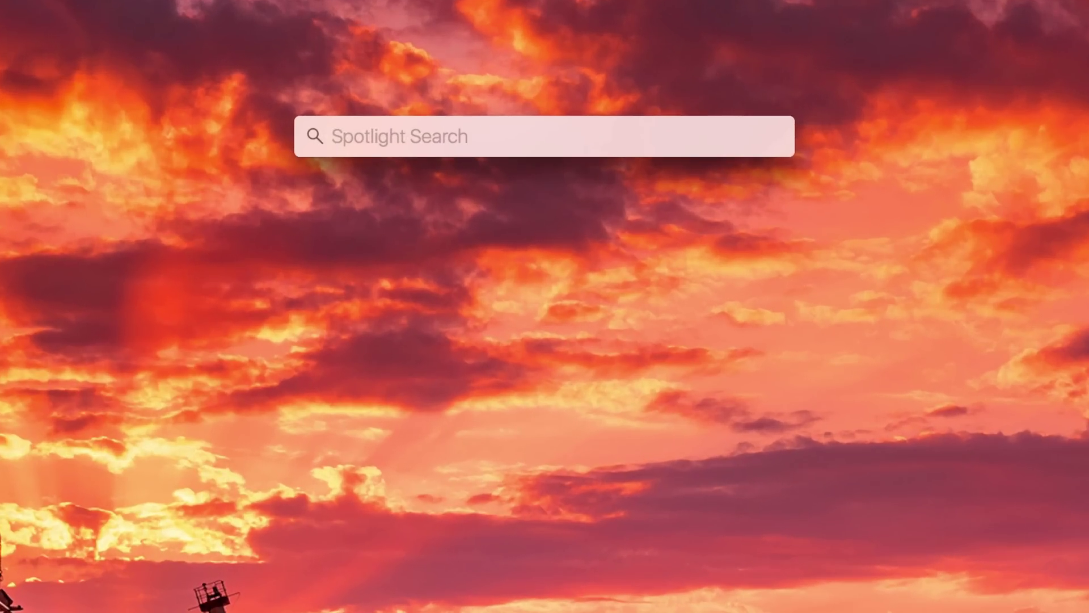
{"action": "type", "text": "scripts"}
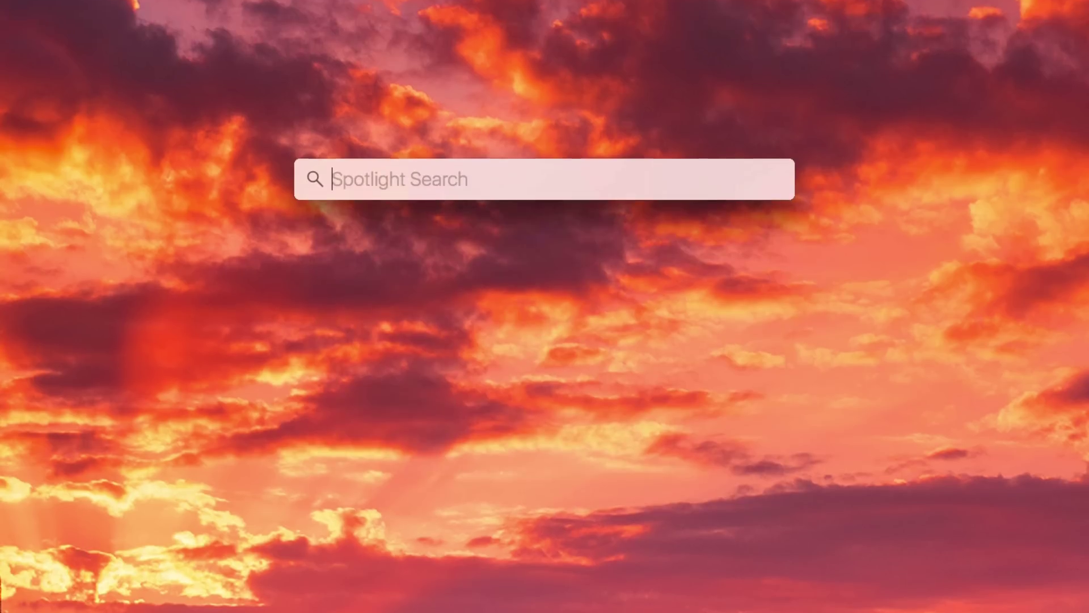
{"action": "key", "text": "alt+space"}
Open the Scripts folder from Alfred with 'sc, then close it.
{"action": "type", "text": "'sc"}
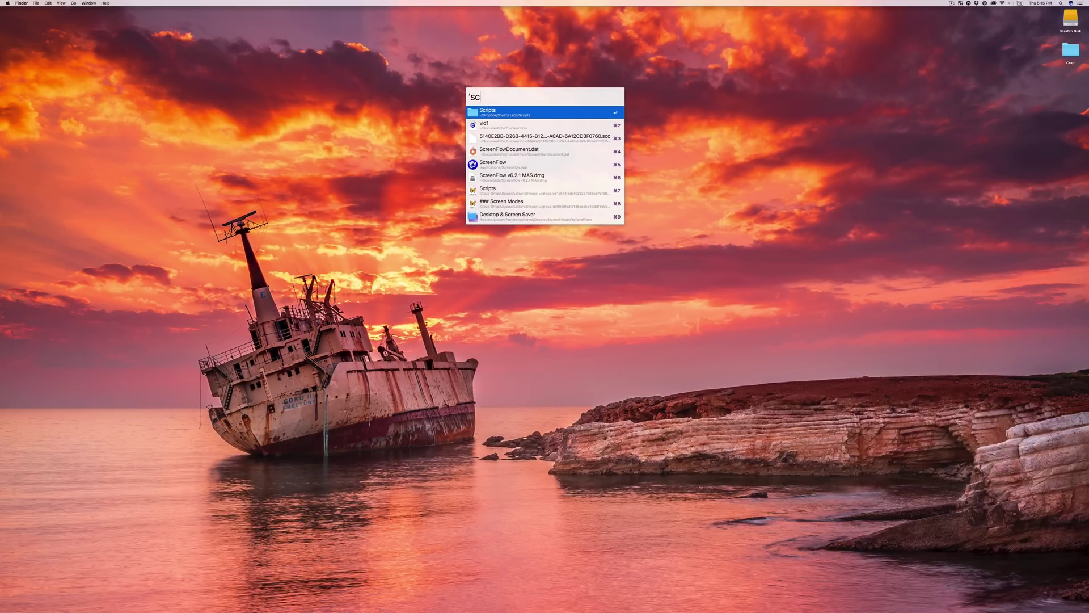
{"action": "key", "text": "Return"}
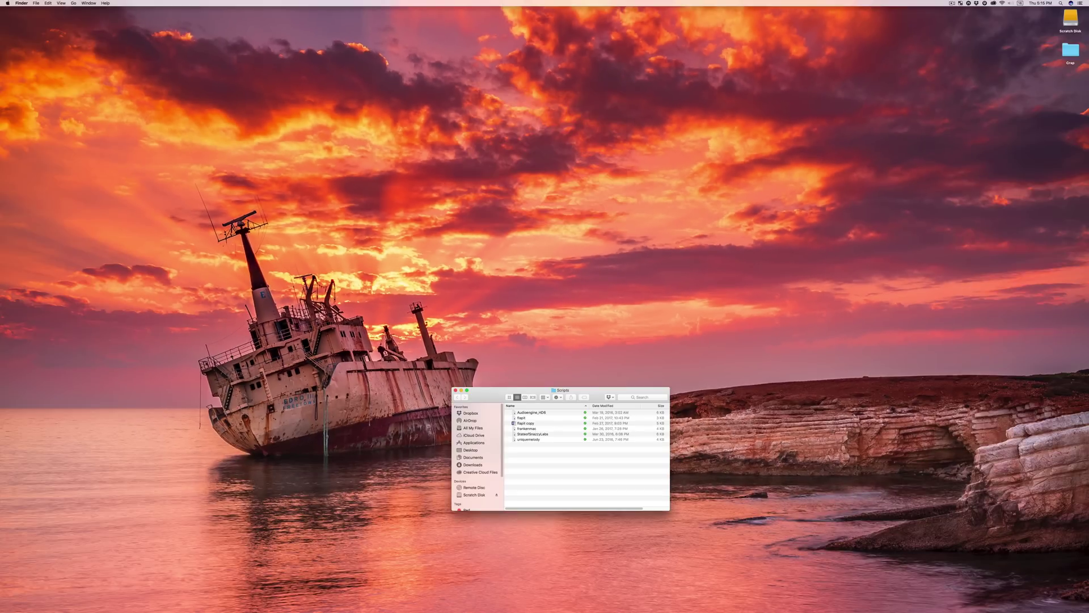
{"action": "key", "text": "super+w"}
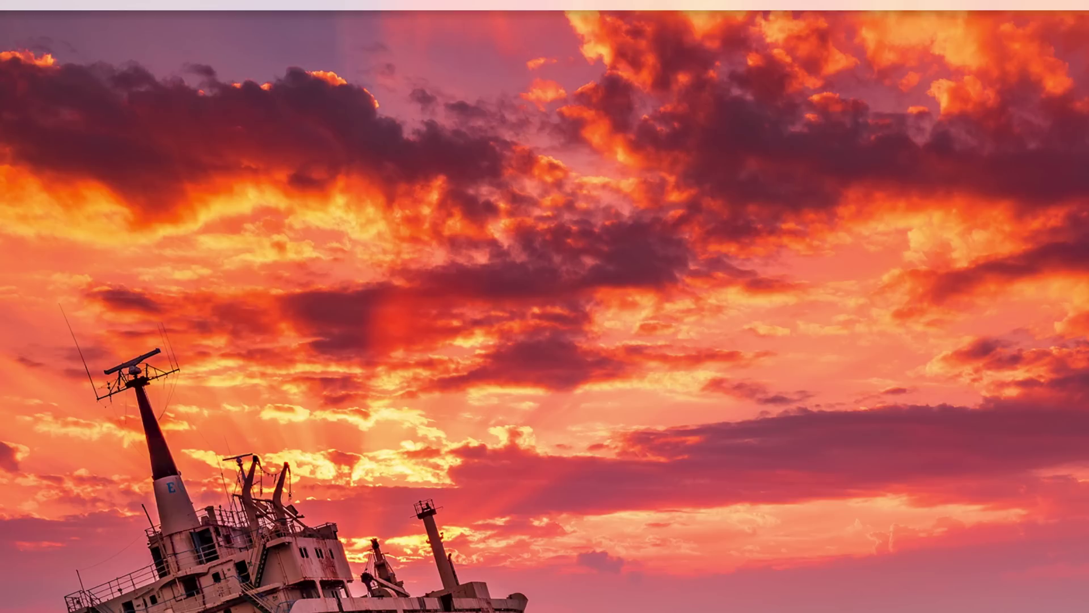
Search YouTube for 'mkbhd' through Alfred.
{"action": "key", "text": "alt+space"}
{"action": "type", "text": "y"}
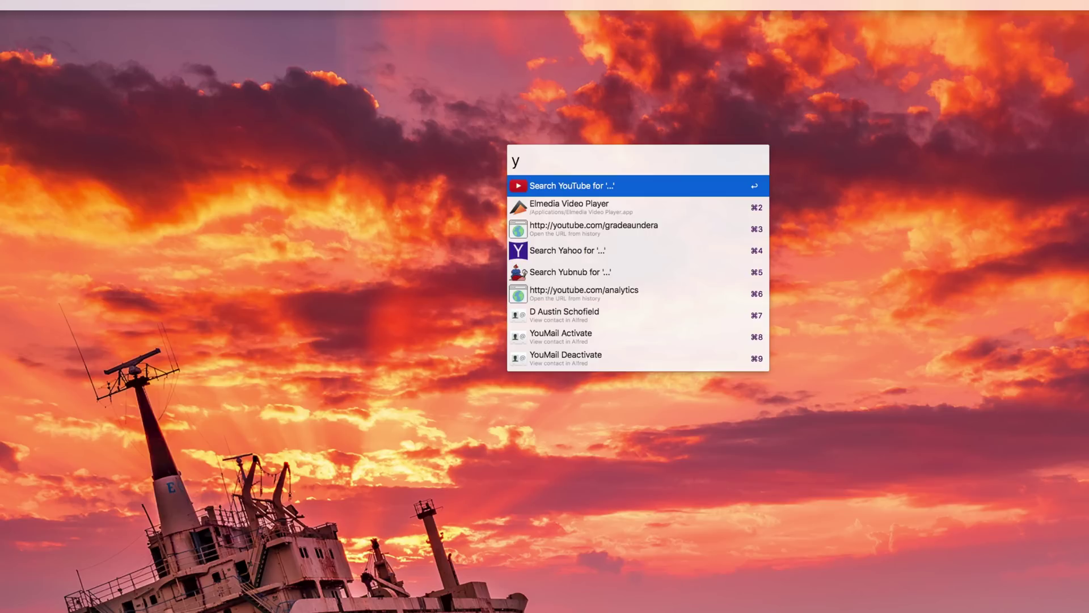
{"action": "type", "text": "outube mkbhd"}
{"action": "key", "text": "Return"}
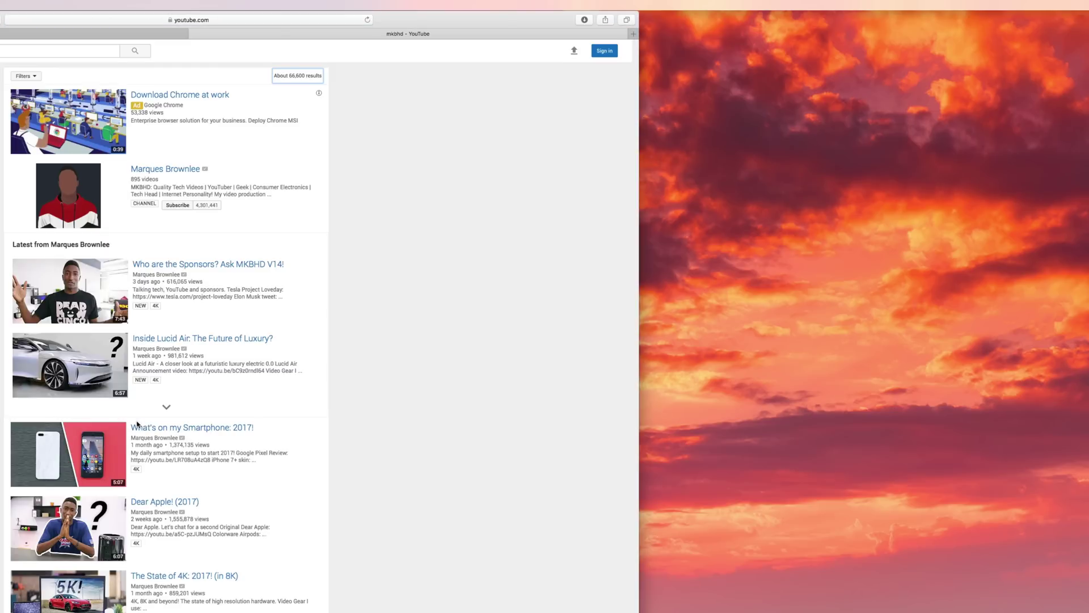
Launch Activity Monitor from Alfred with 'am', then quit it.
{"action": "key", "text": "alt+space"}
{"action": "type", "text": "am"}
{"action": "key", "text": "Return"}
{"action": "key", "text": "super+q"}
Search Amazon for 'water bott' through Alfred, then put Safari away.
{"action": "key", "text": "alt+space"}
{"action": "type", "text": "amazon "}
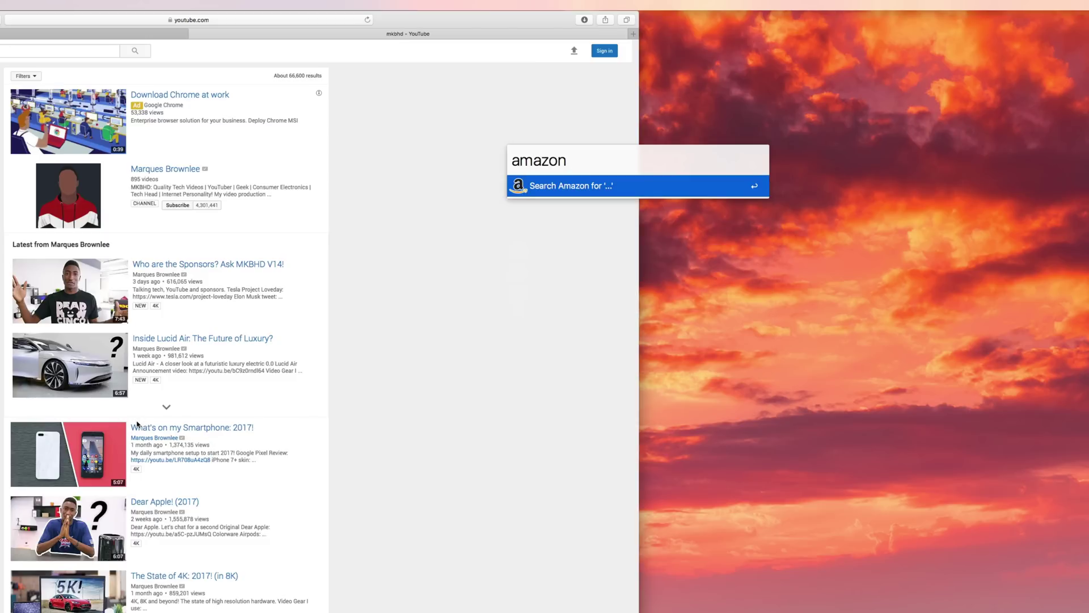
{"action": "type", "text": "water bottl"}
{"action": "key", "text": "Return"}
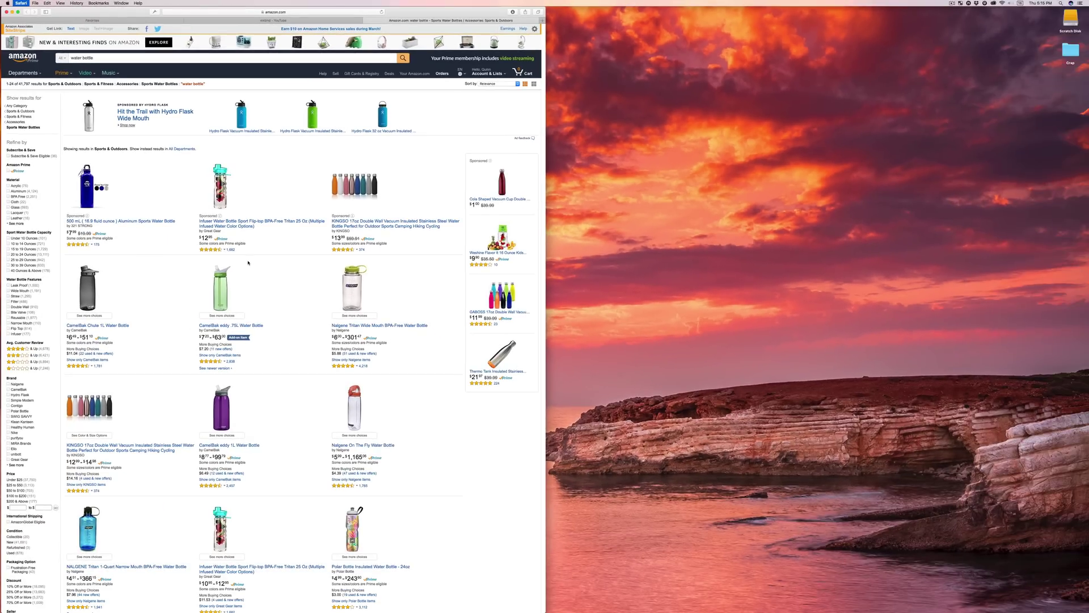
{"action": "key", "text": "super+q"}
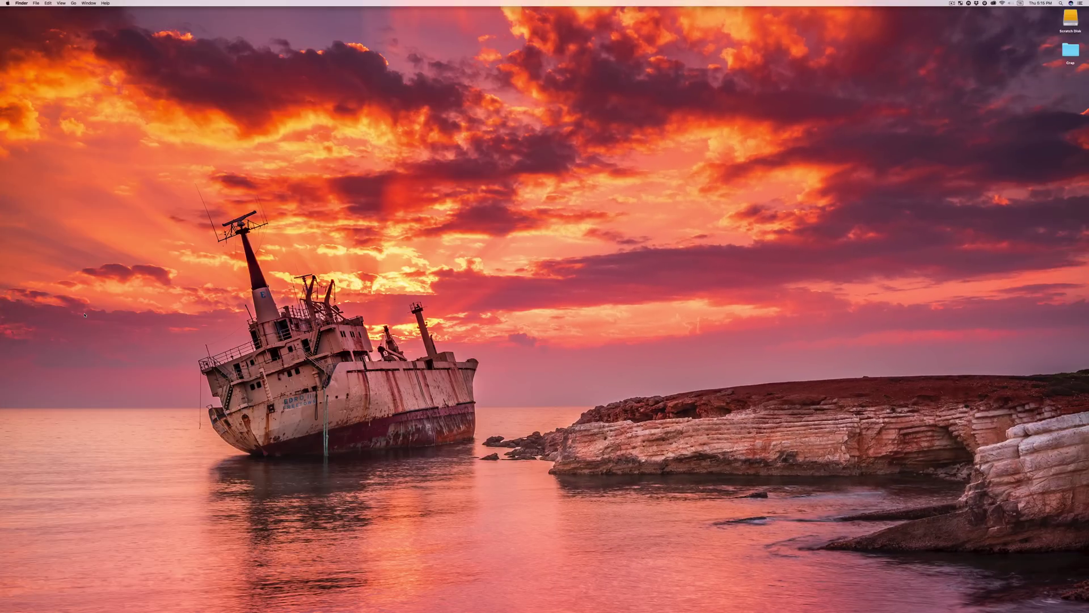
Launch TextEdit with a new document via Spotlight.
{"action": "key", "text": "super+space"}
{"action": "type", "text": "textedit"}
{"action": "key", "text": "Return"}
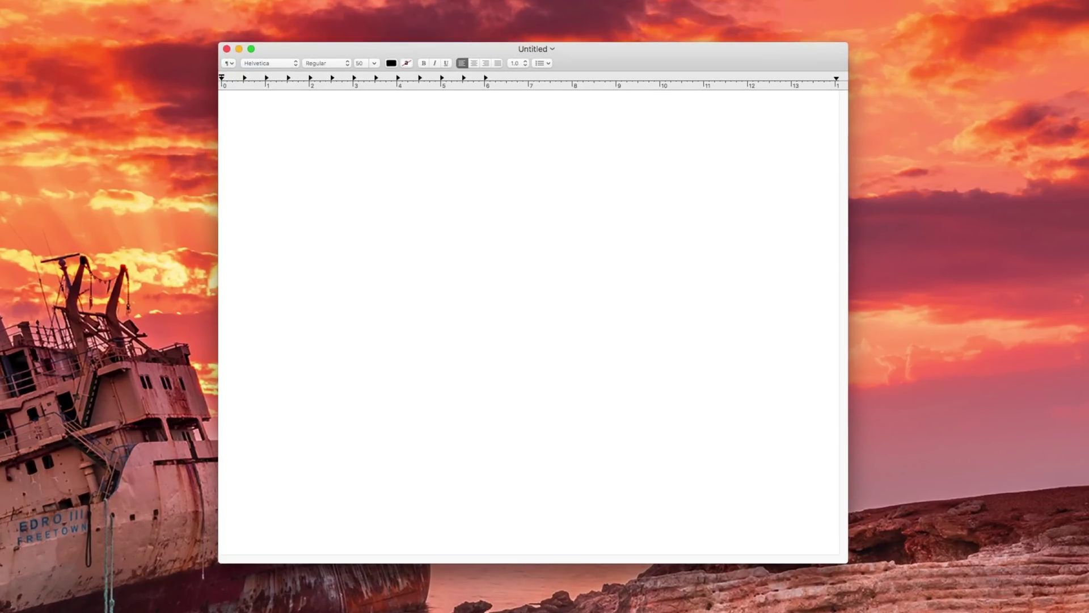
Type 'Thanks for watching!' and expand the ddate snippet to Mar 16, 2017 below it.
{"action": "type", "text": "Thanks for watching!"}
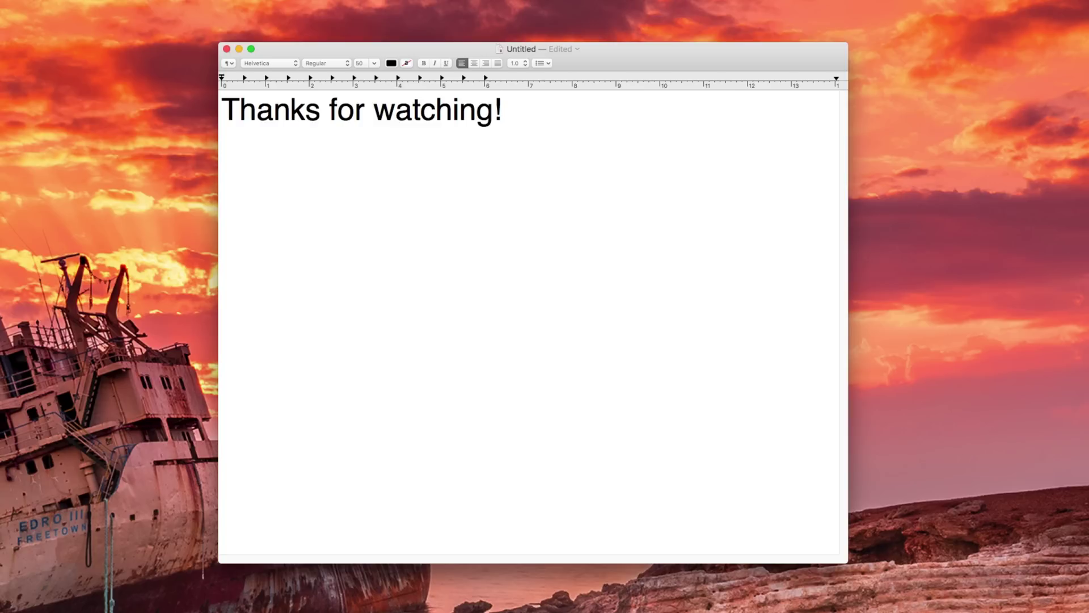
{"action": "key", "text": "Return"}
{"action": "type", "text": "ddate"}
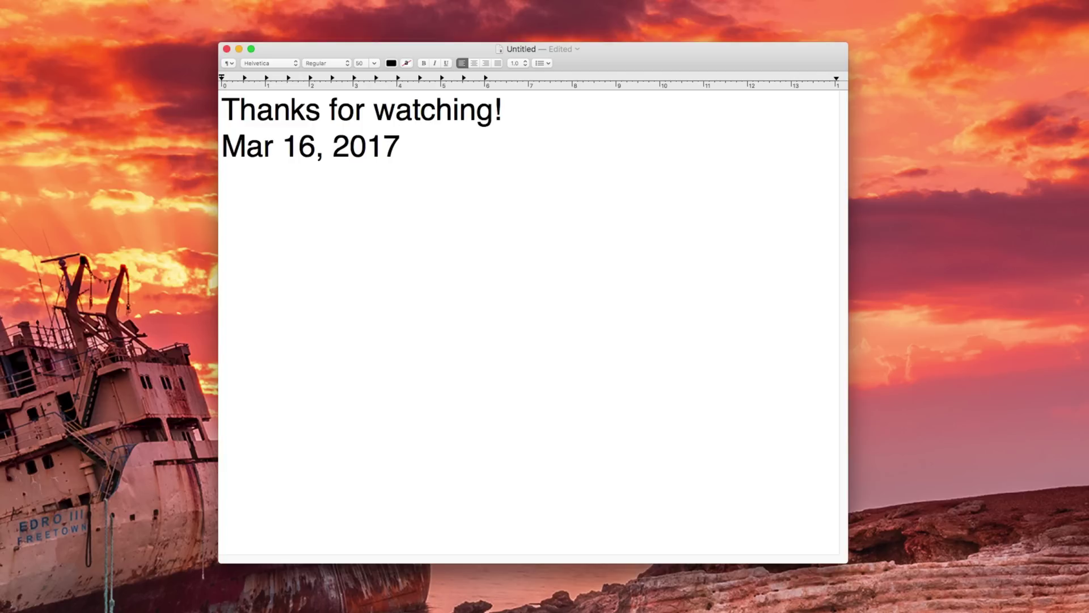
{"action": "key", "text": "Return"}
Add two thumbs-up emojis on the third line.
{"action": "type", "text": "\\"}
{"action": "key", "text": "BackSpace"}
{"action": "type", "text": "👍"}
{"action": "key", "text": "ctrl+super+space"}
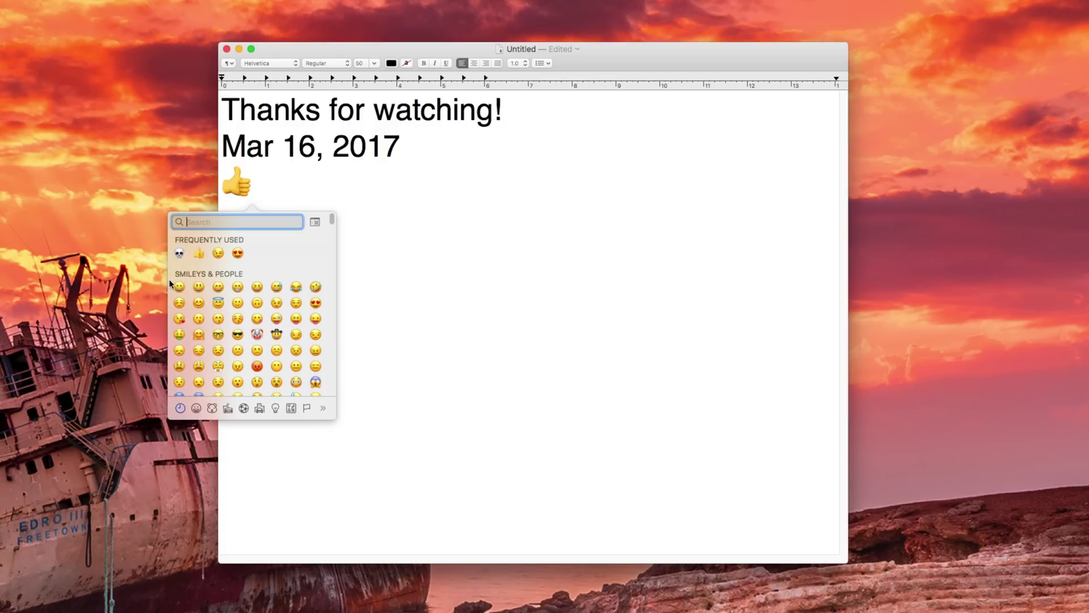
{"action": "key", "text": "Return"}
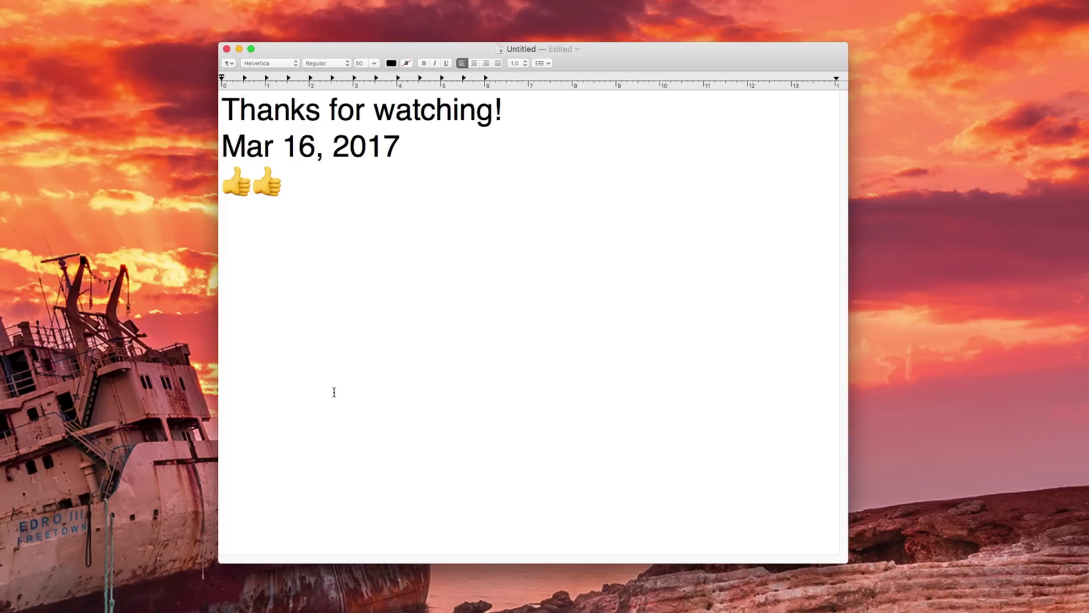
Clear the document and open Alfred's Clipboard Viewer.
{"action": "key", "text": "super+a"}
{"action": "key", "text": "Delete"}
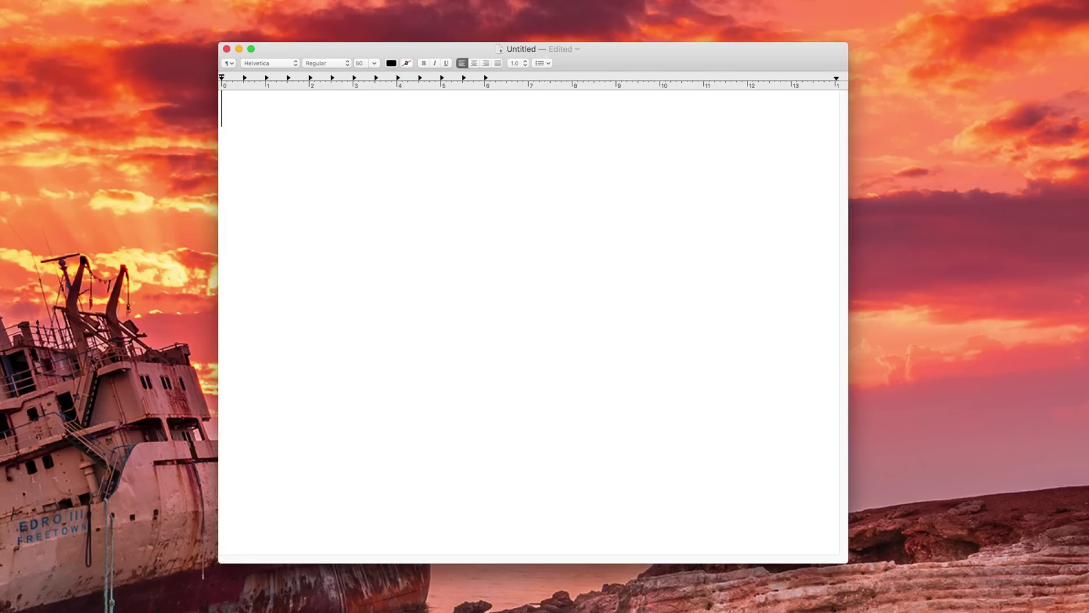
{"action": "key", "text": "super+space"}
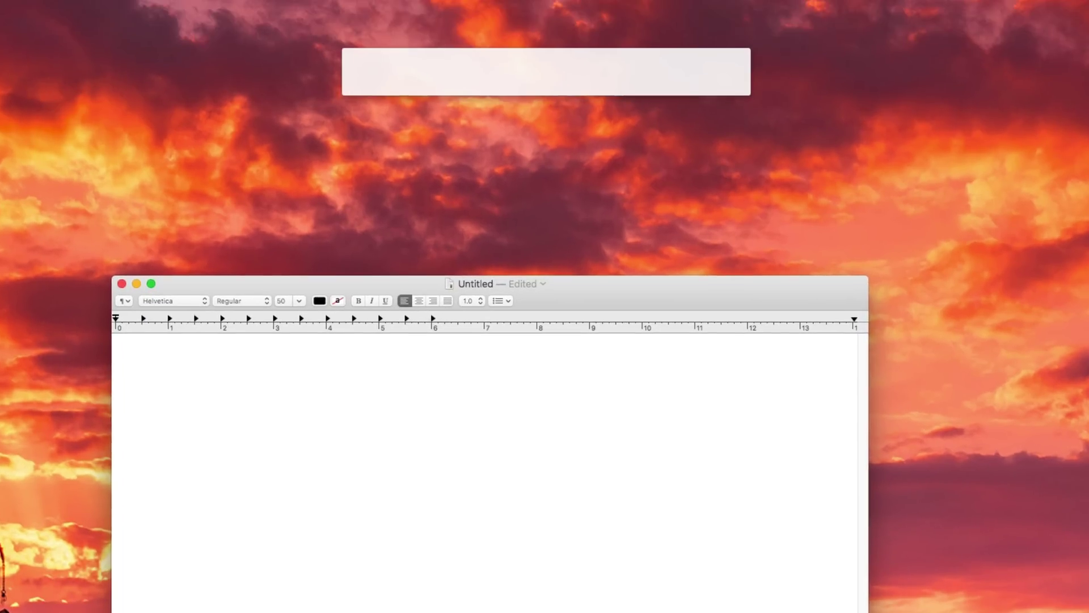
{"action": "type", "text": "i"}
{"action": "key", "text": "BackSpace"}
{"action": "type", "text": "c"}
{"action": "key", "text": "Return"}
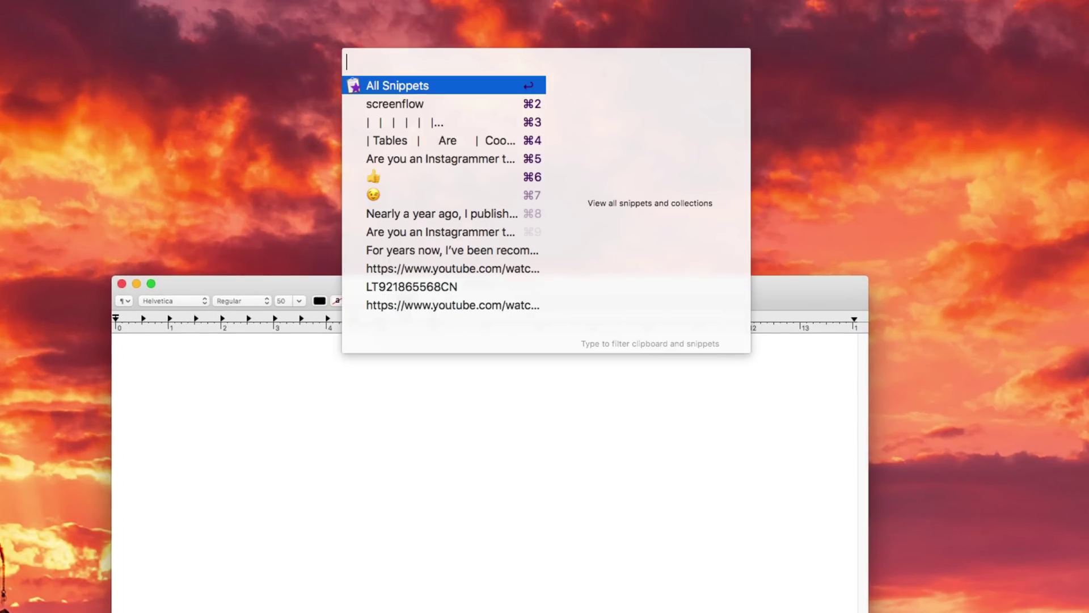
Paste the 'Are you an Instagrammer…' clip from clipboard history into the document.
{"action": "key", "text": "Down"}
{"action": "key", "text": "Down"}
{"action": "key", "text": "Down"}
{"action": "key", "text": "Down"}
{"action": "key", "text": "Down"}
{"action": "key", "text": "Down"}
{"action": "key", "text": "Down"}
{"action": "key", "text": "Down"}
{"action": "key", "text": "Down"}
{"action": "key", "text": "Down"}
{"action": "key", "text": "Down"}
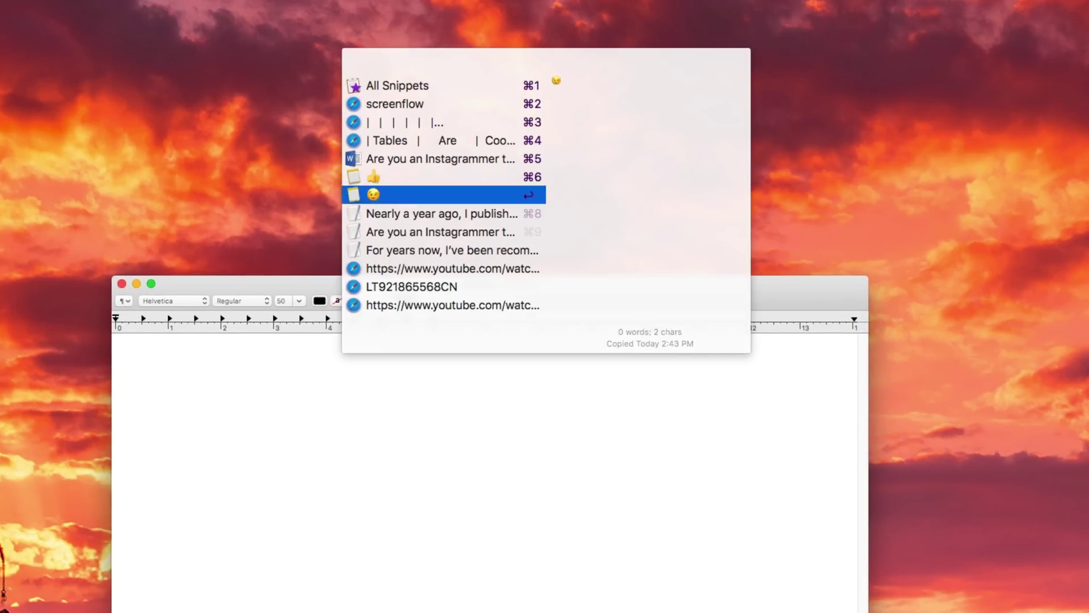
{"action": "key", "text": "Up"}
{"action": "key", "text": "Up"}
{"action": "key", "text": "Up"}
{"action": "key", "text": "Up"}
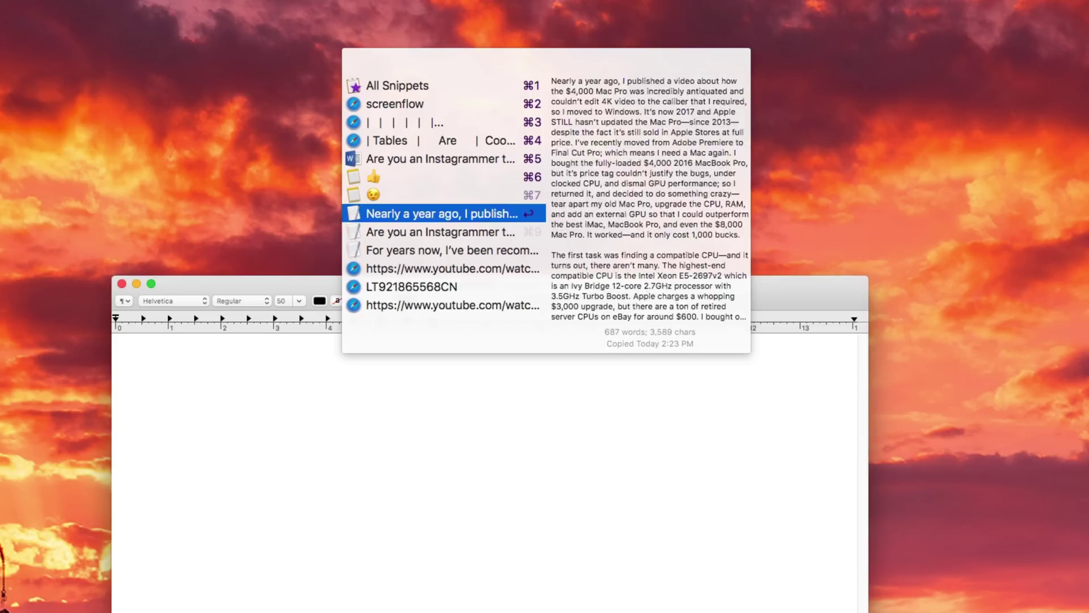
{"action": "key", "text": "Down"}
{"action": "key", "text": "Down"}
{"action": "key", "text": "Up"}
{"action": "key", "text": "Return"}
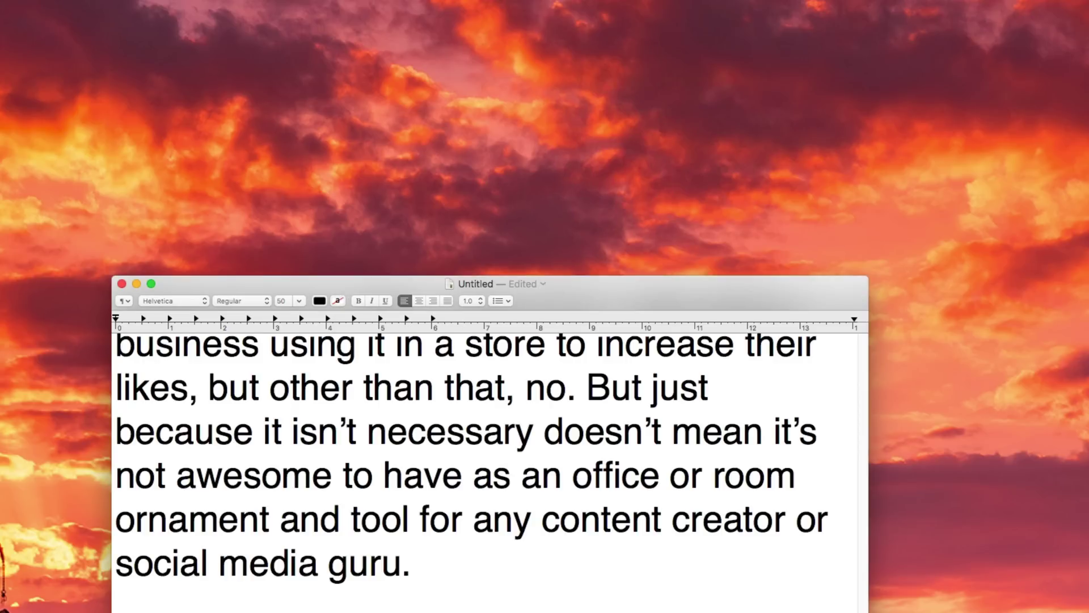
Select and delete all the pasted text, emptying the document.
{"action": "key", "text": "super+Up"}
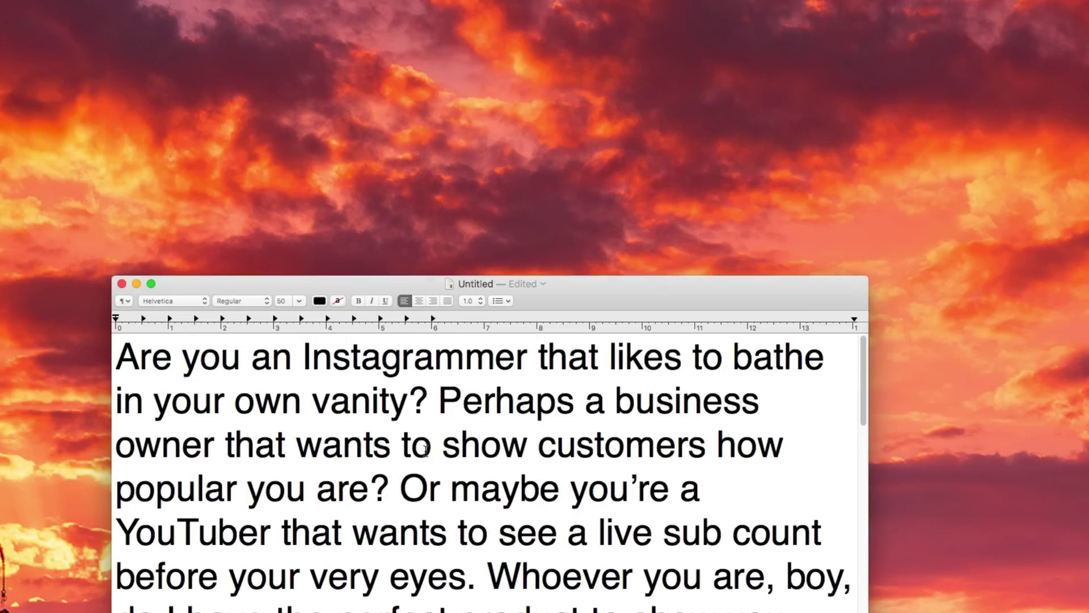
{"action": "key", "text": "super+a"}
{"action": "key", "text": "BackSpace"}
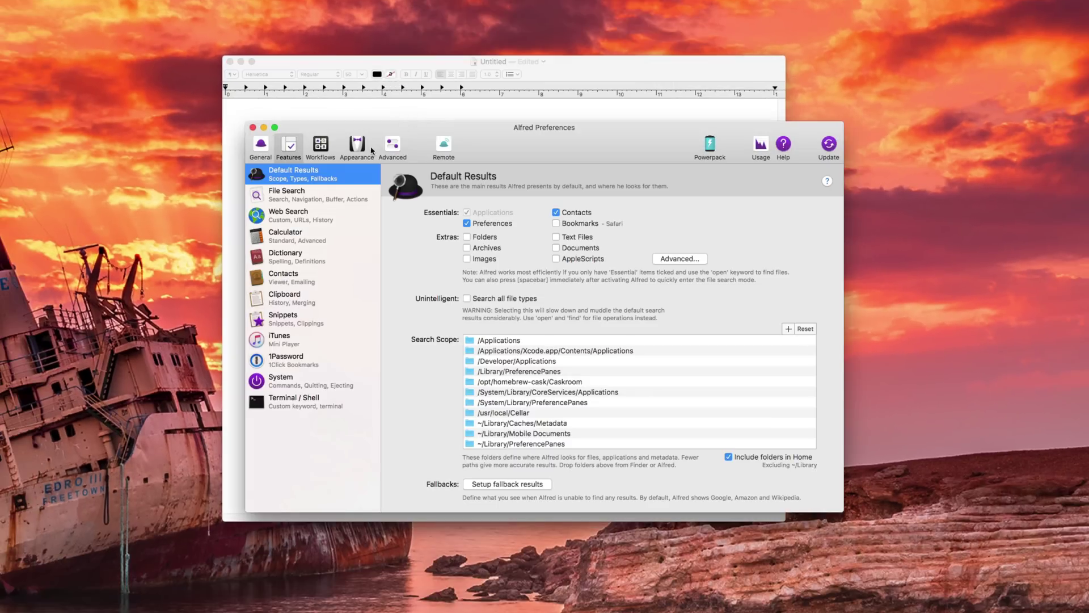
Browse Alfred's File Search, Web Search, Dictionary, Workflows and General preferences.
{"action": "left_click", "coordinate": [291, 194]}
{"action": "left_click", "coordinate": [291, 214]}
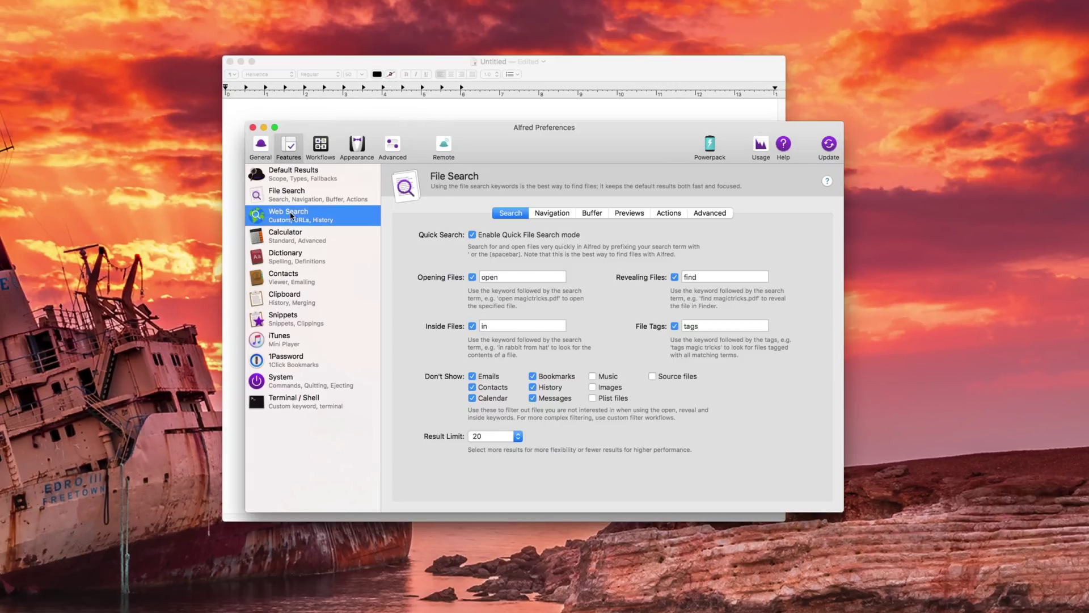
{"action": "left_click", "coordinate": [293, 260]}
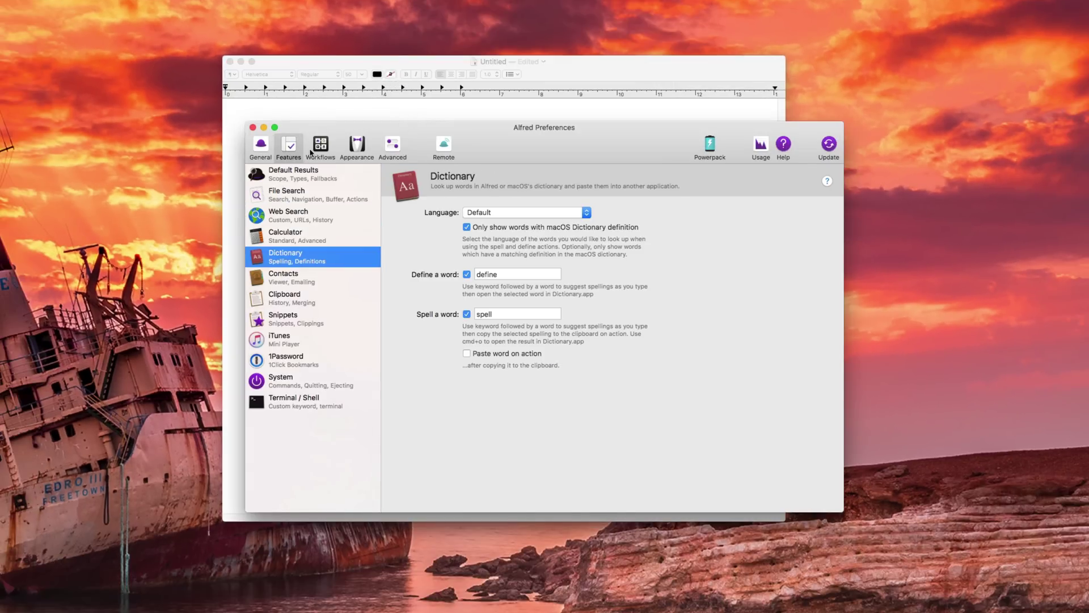
{"action": "left_click", "coordinate": [312, 153]}
{"action": "left_click", "coordinate": [265, 148]}
{"action": "left_click", "coordinate": [289, 149]}
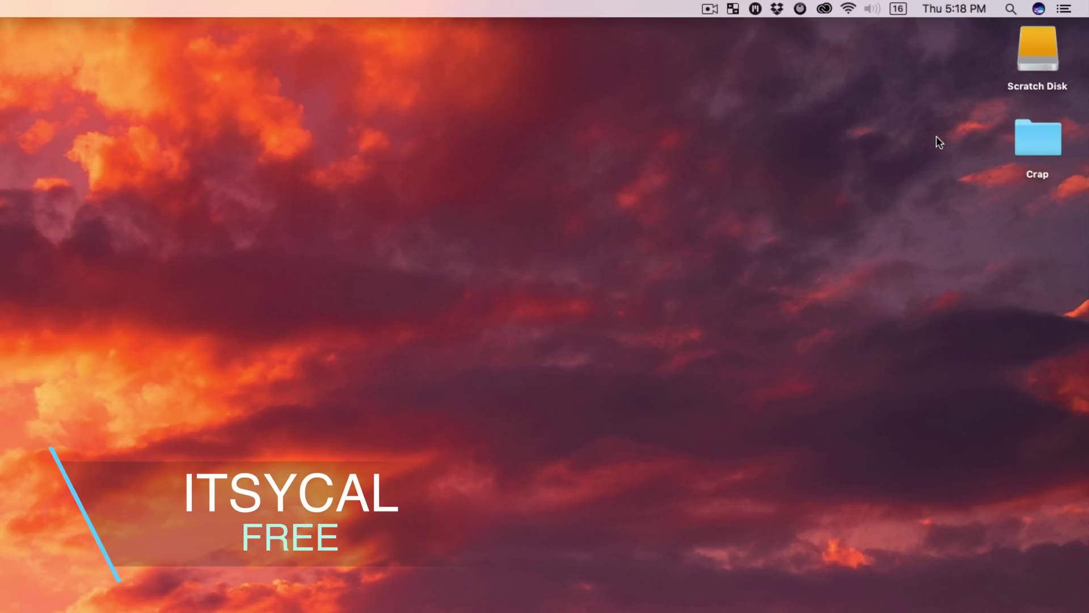
{"action": "left_click", "coordinate": [954, 9]}
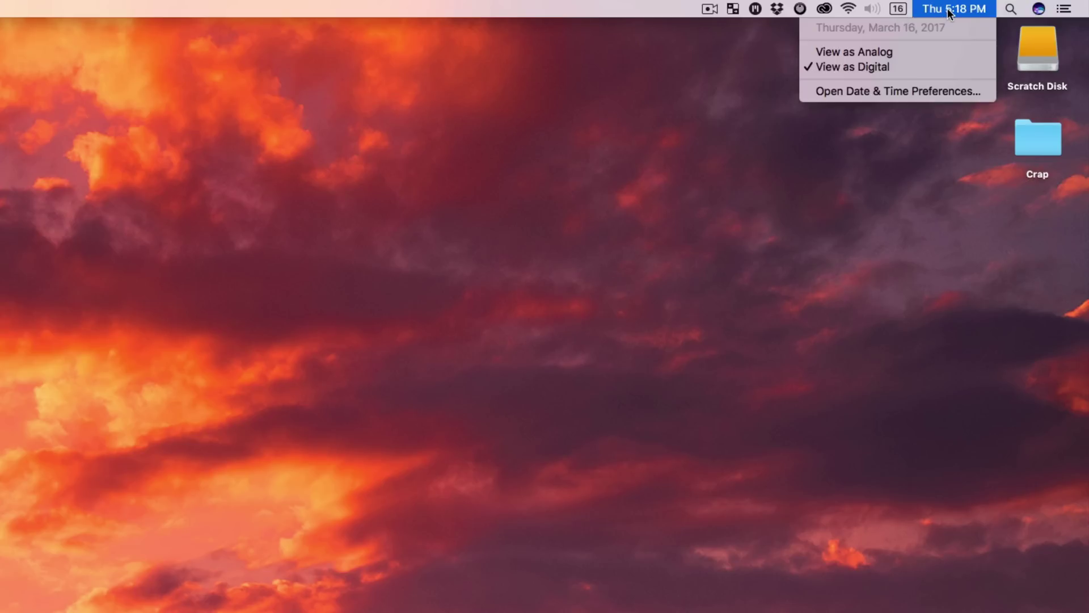
{"action": "left_click", "coordinate": [906, 9]}
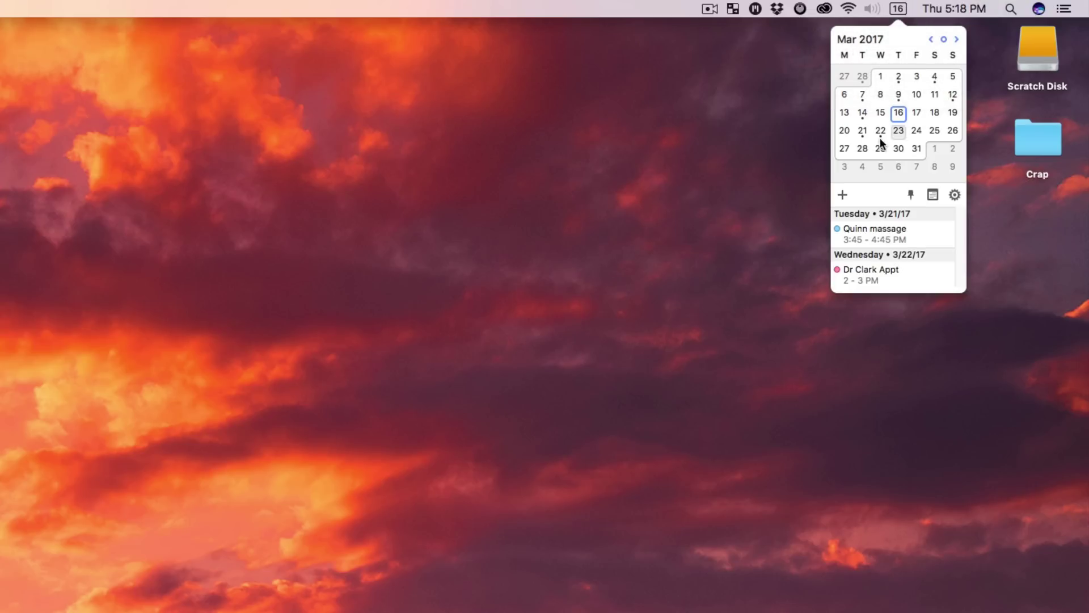
{"action": "left_click", "coordinate": [919, 91]}
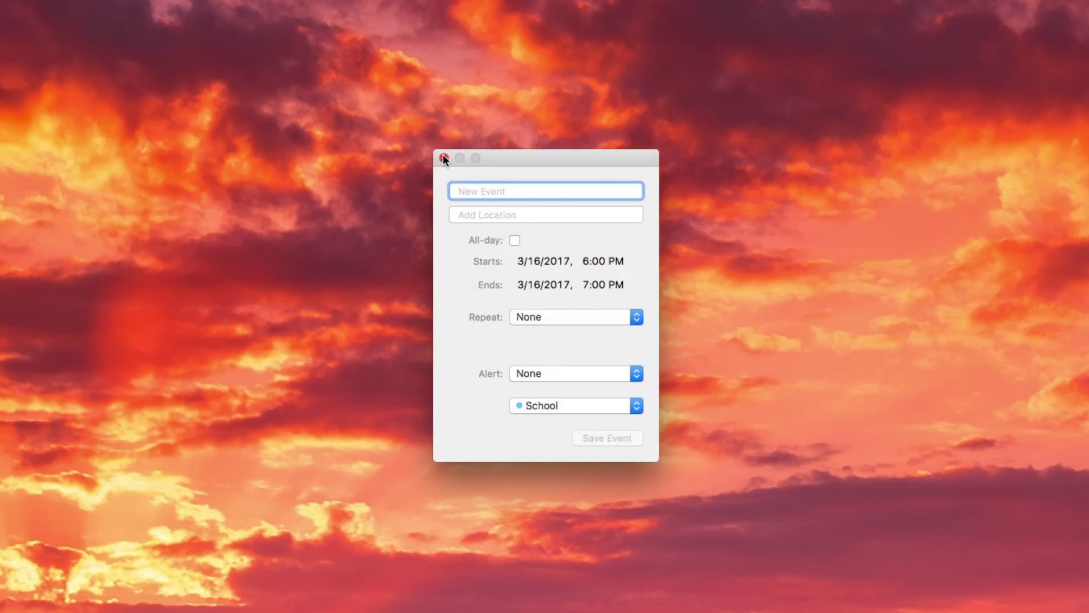
{"action": "left_click", "coordinate": [444, 159]}
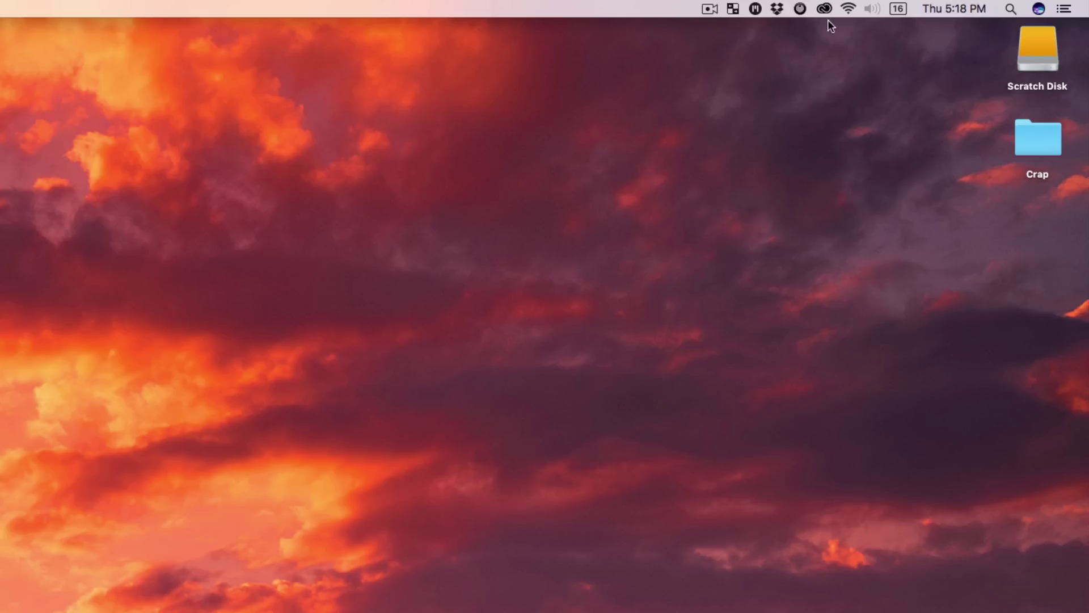
{"action": "left_click", "coordinate": [902, 7]}
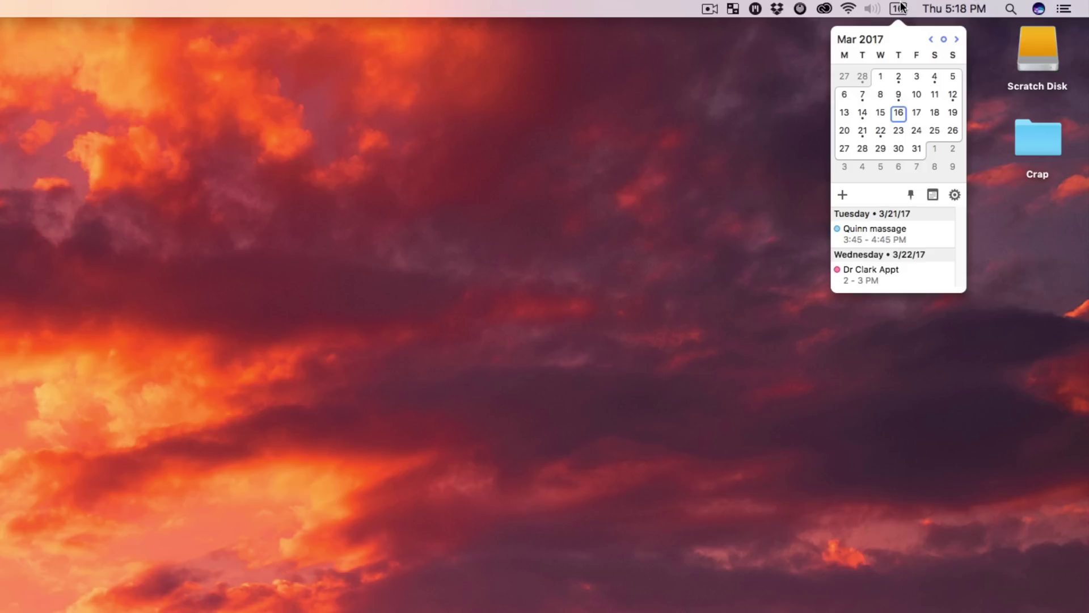
{"action": "left_click", "coordinate": [902, 6]}
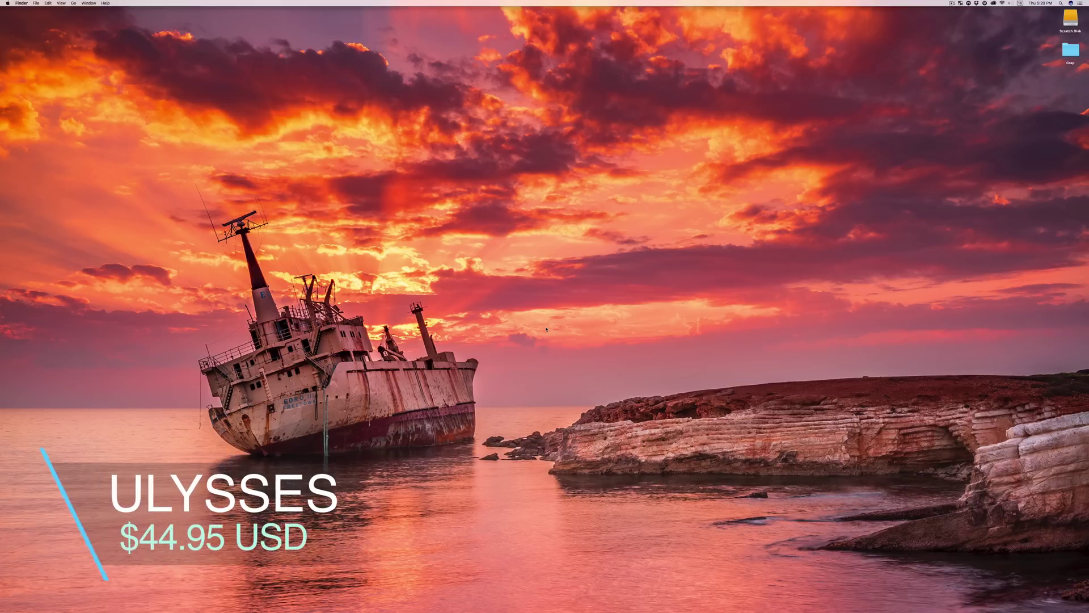
Launch Ulysses from Spotlight and select the ###Flapit heading in the Flapit sheet.
{"action": "key", "text": "super+space"}
{"action": "type", "text": "ulysses"}
{"action": "key", "text": "Return"}
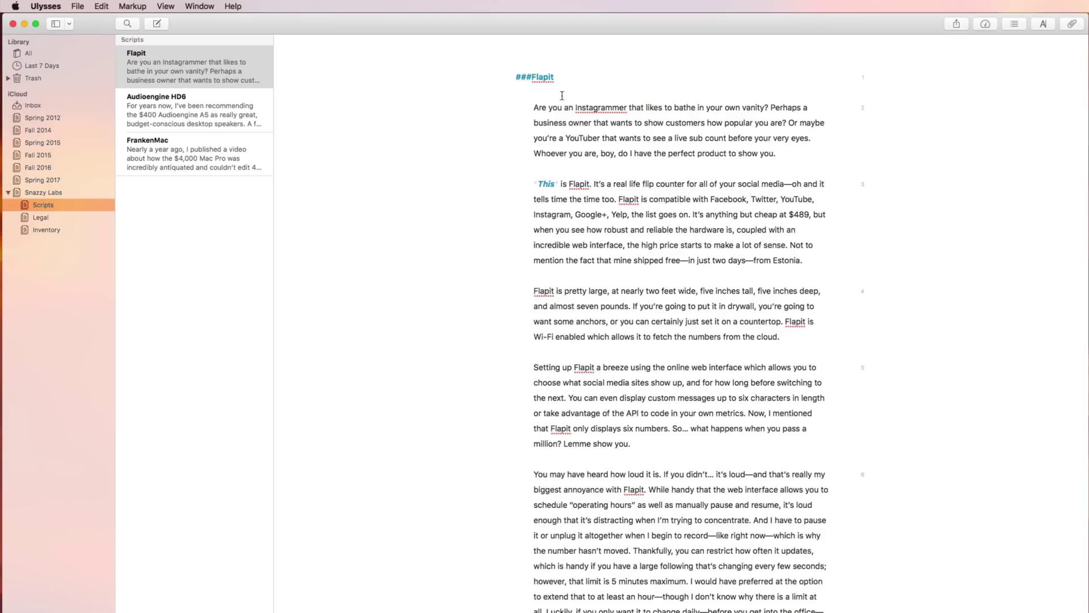
{"action": "left_click_drag", "start_coordinate": [508, 80], "coordinate": [560, 97]}
{"action": "left_click", "coordinate": [614, 138]}
{"action": "left_click", "coordinate": [956, 24]}
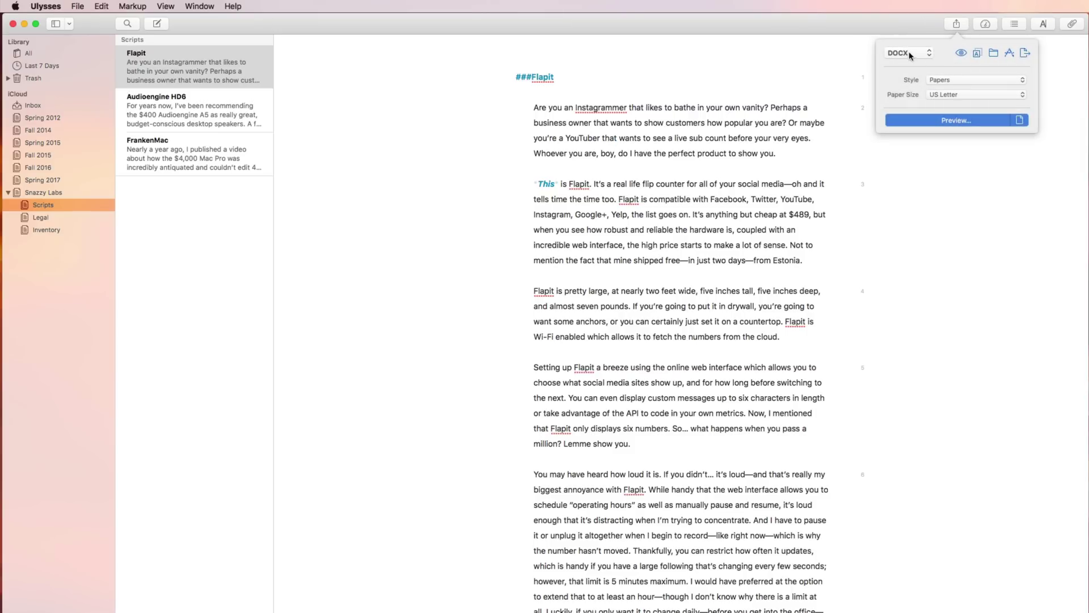
{"action": "left_click", "coordinate": [943, 121]}
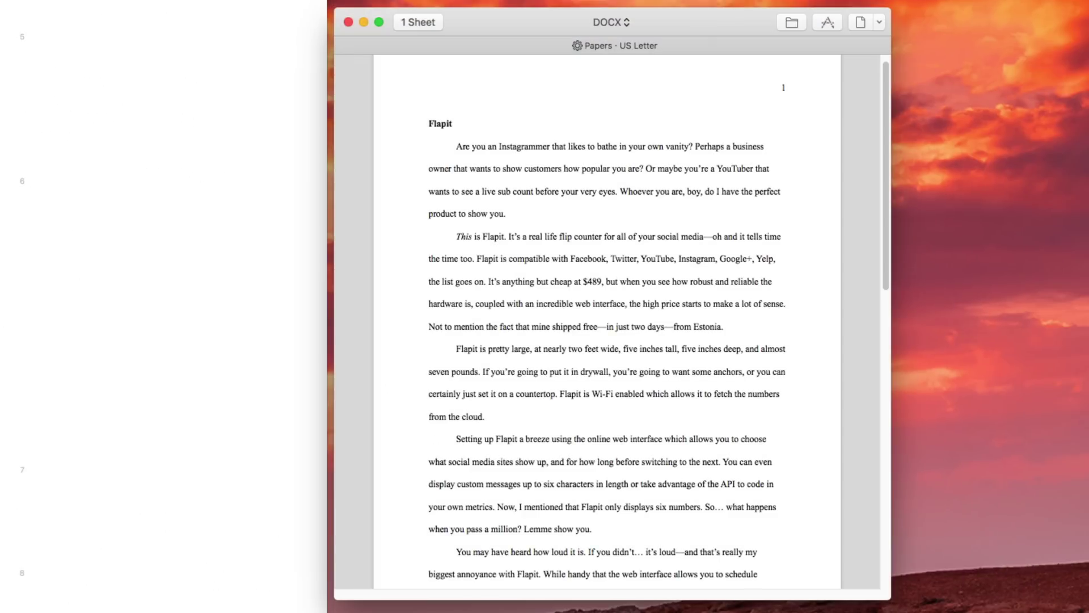
{"action": "scroll", "coordinate": [523, 206], "scroll_direction": "down", "scroll_amount": 15}
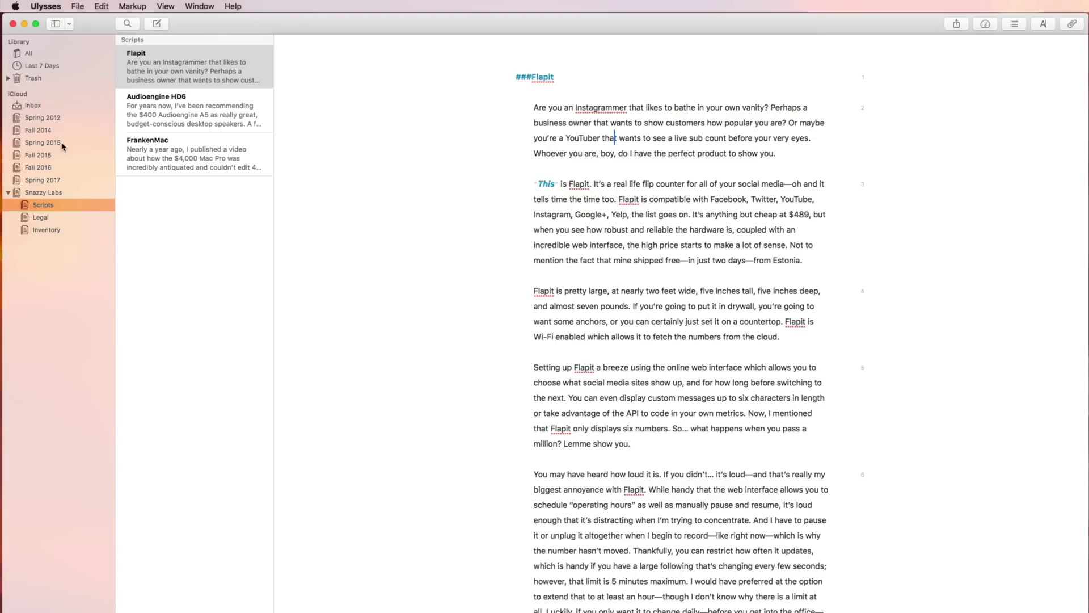
Search Anywhere for 'process' and open the FrankenMac sheet at its word-processor match.
{"action": "left_click", "coordinate": [128, 23]}
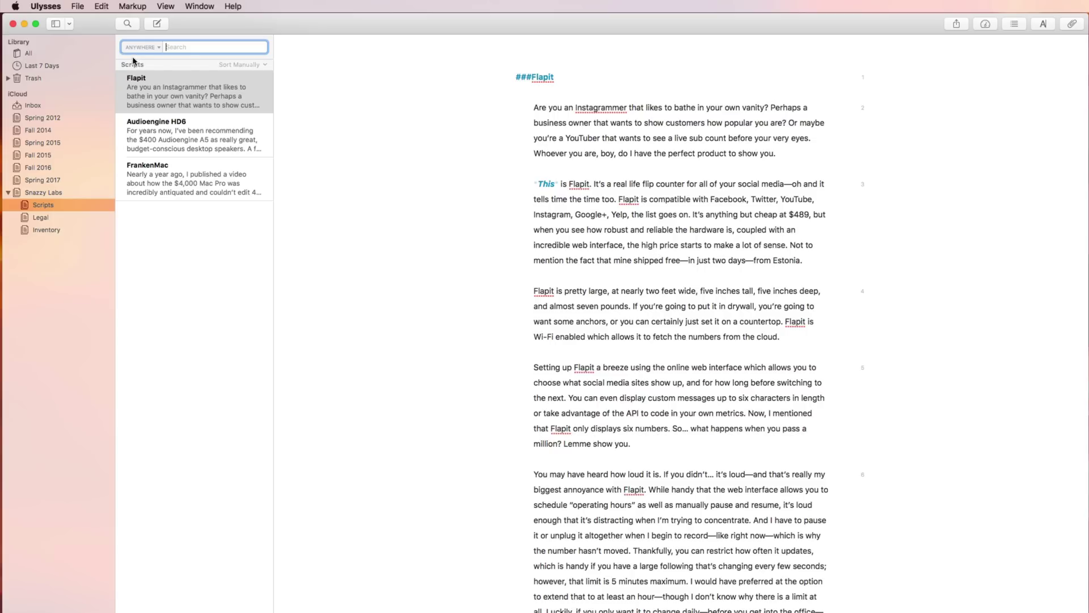
{"action": "left_click", "coordinate": [136, 48]}
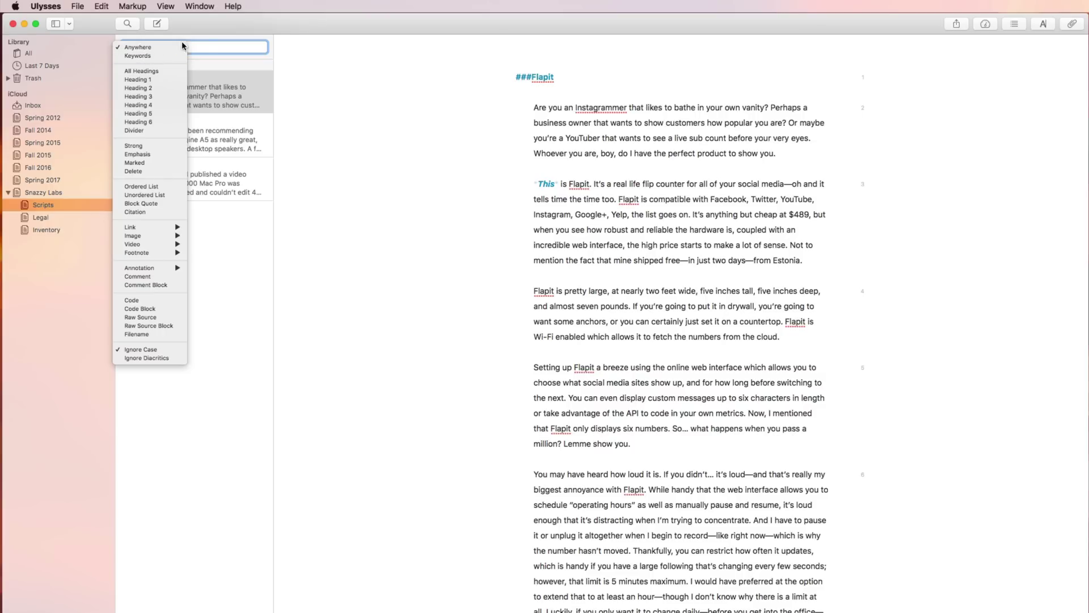
{"action": "left_click", "coordinate": [205, 43]}
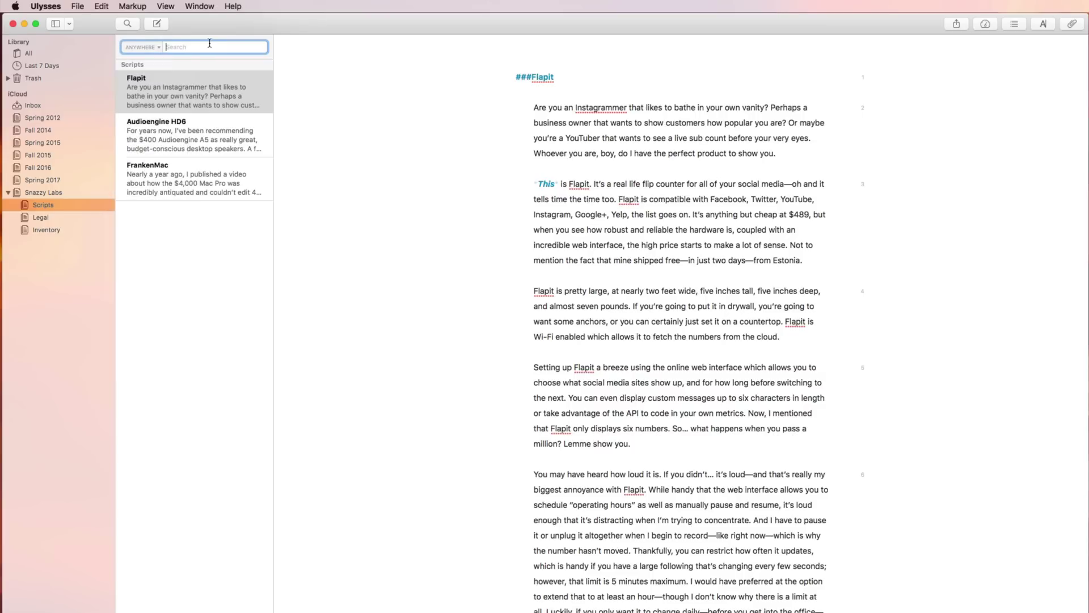
{"action": "type", "text": "process"}
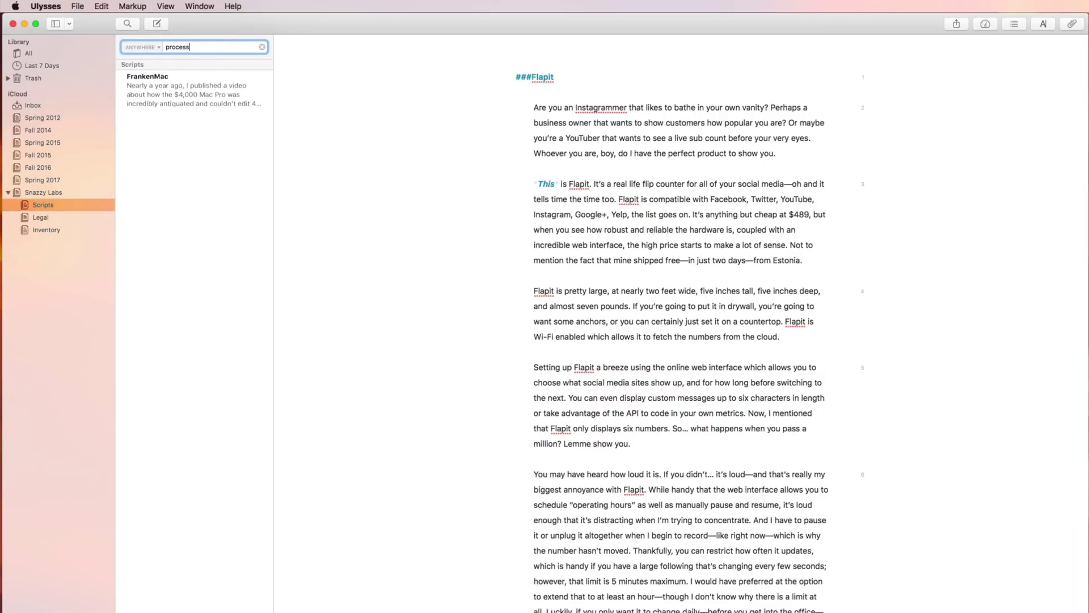
{"action": "left_click", "coordinate": [217, 120]}
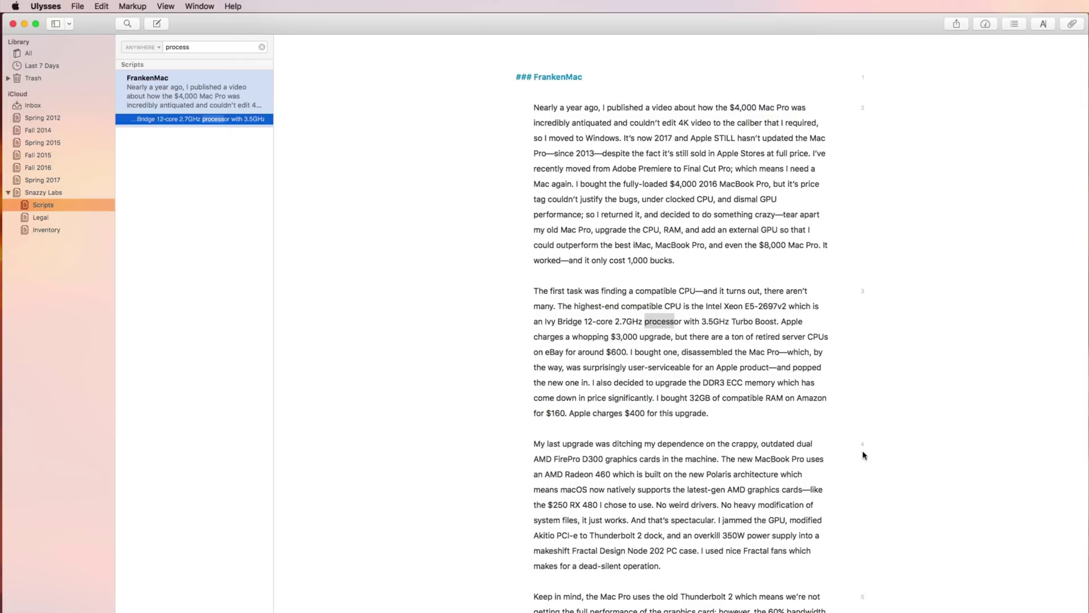
{"action": "left_click", "coordinate": [675, 322]}
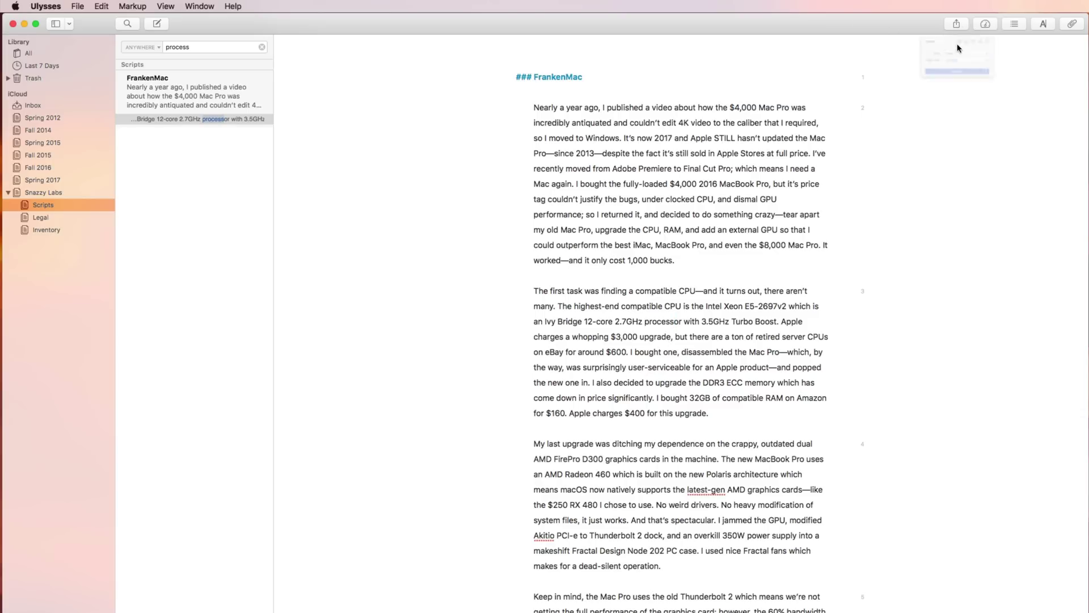
Switch the export format from DOCX to PDF with Papers style and preview it.
{"action": "left_click", "coordinate": [956, 24]}
{"action": "left_click", "coordinate": [924, 54]}
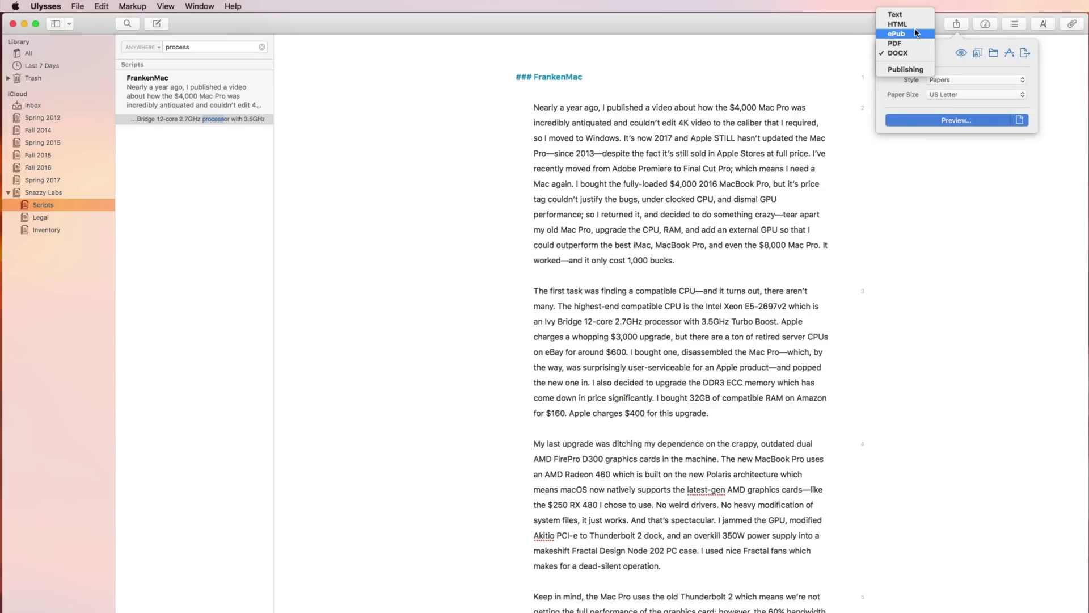
{"action": "left_click", "coordinate": [902, 44]}
{"action": "left_click", "coordinate": [955, 81]}
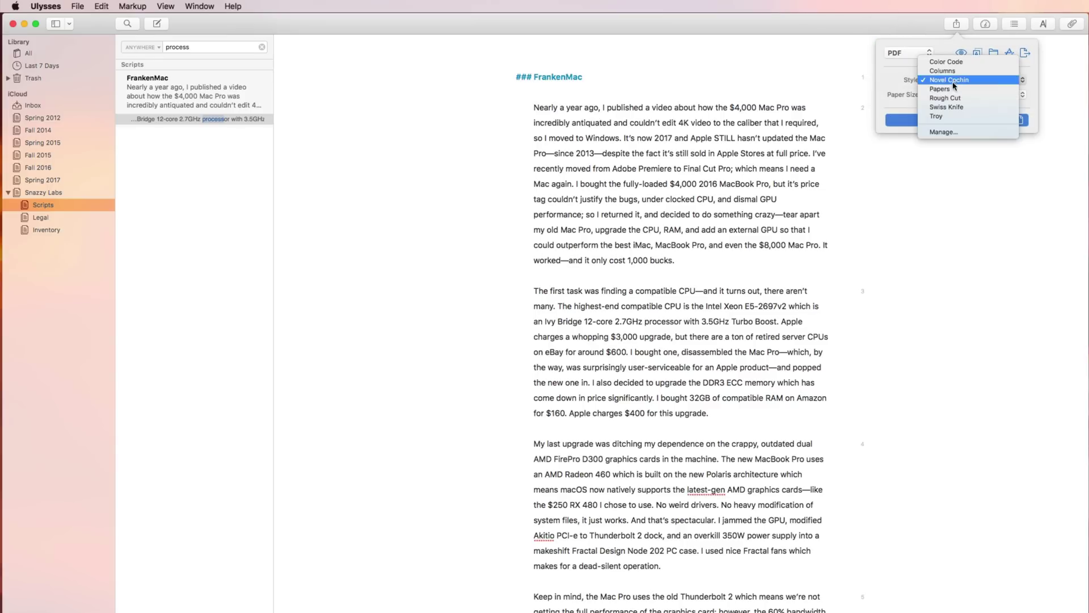
{"action": "left_click", "coordinate": [950, 90]}
{"action": "left_click", "coordinate": [953, 119]}
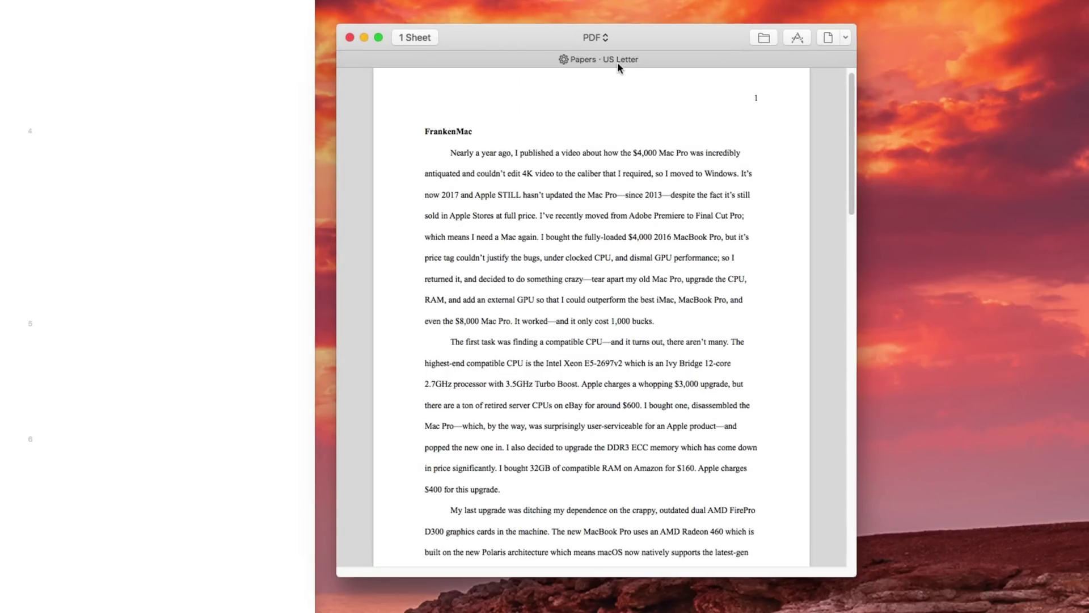
Change the PDF preview style from Papers to the two-column Columns layout.
{"action": "left_click", "coordinate": [617, 60]}
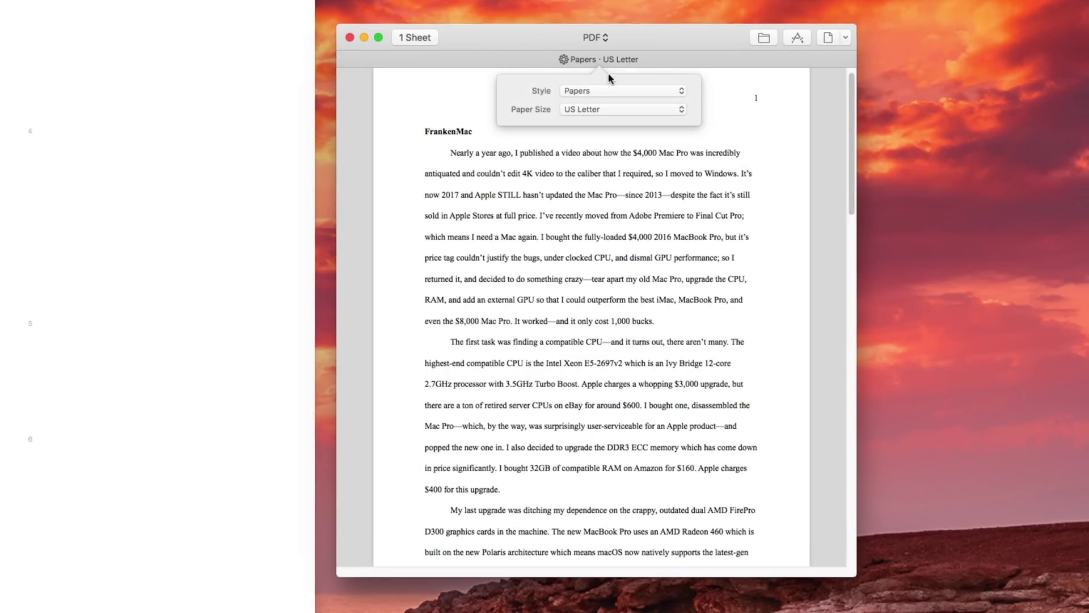
{"action": "left_click", "coordinate": [601, 91]}
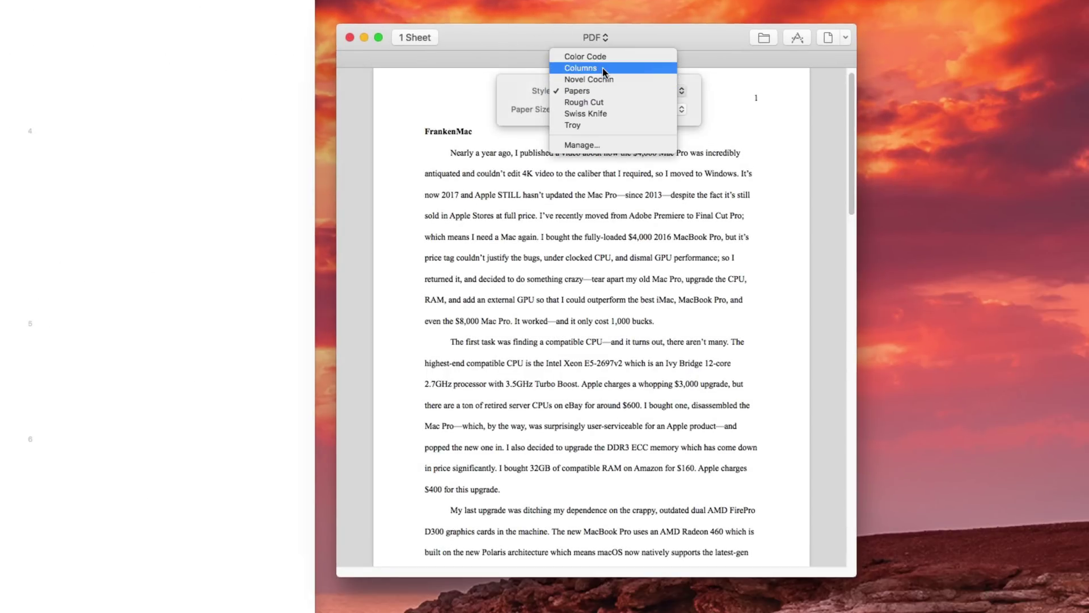
{"action": "left_click", "coordinate": [603, 67]}
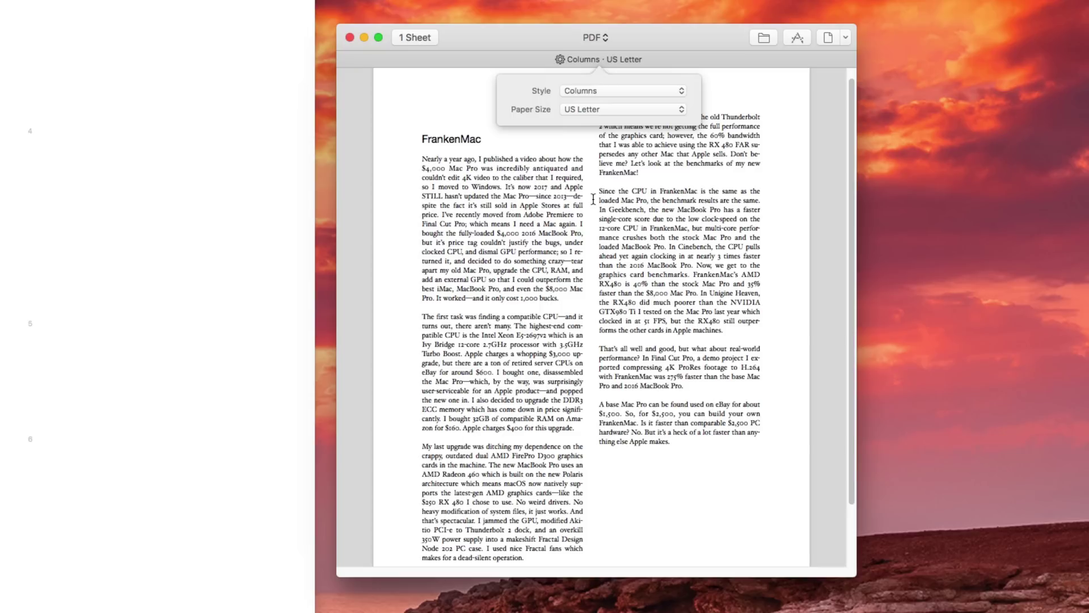
{"action": "left_click", "coordinate": [593, 199]}
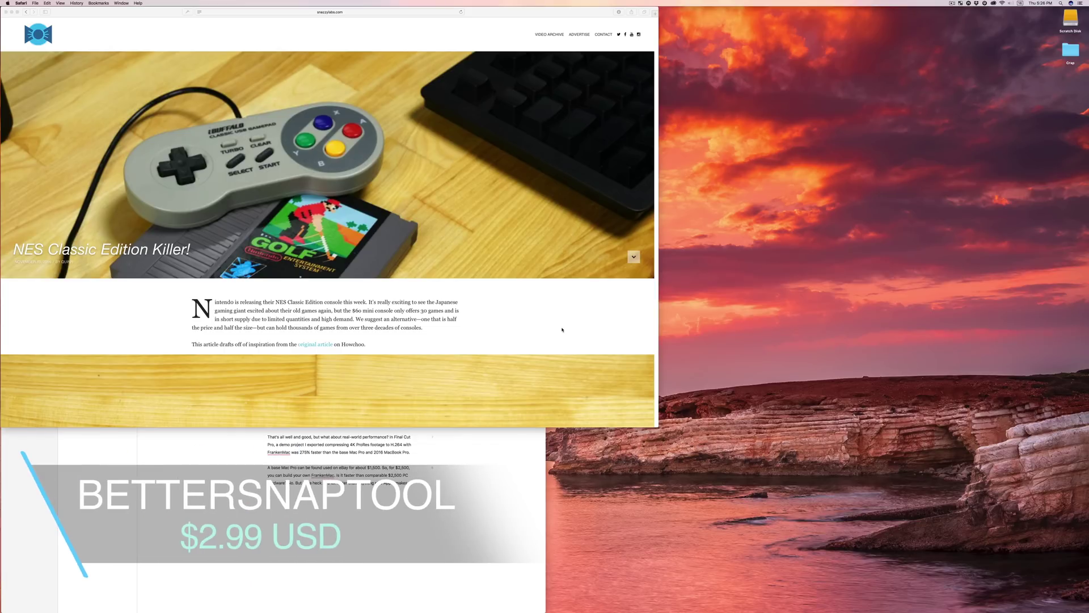
Enlarge Safari, snap it right, left and full screen, then restore it with Ctrl-Cmd-F.
{"action": "left_click", "coordinate": [501, 16]}
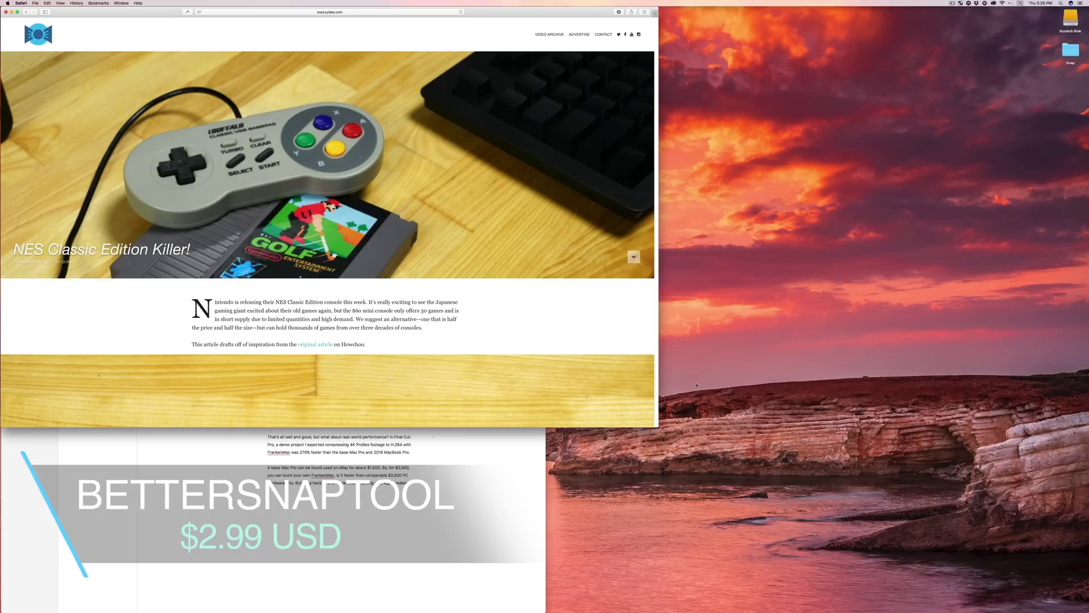
{"action": "left_click_drag", "start_coordinate": [657, 427], "coordinate": [580, 611]}
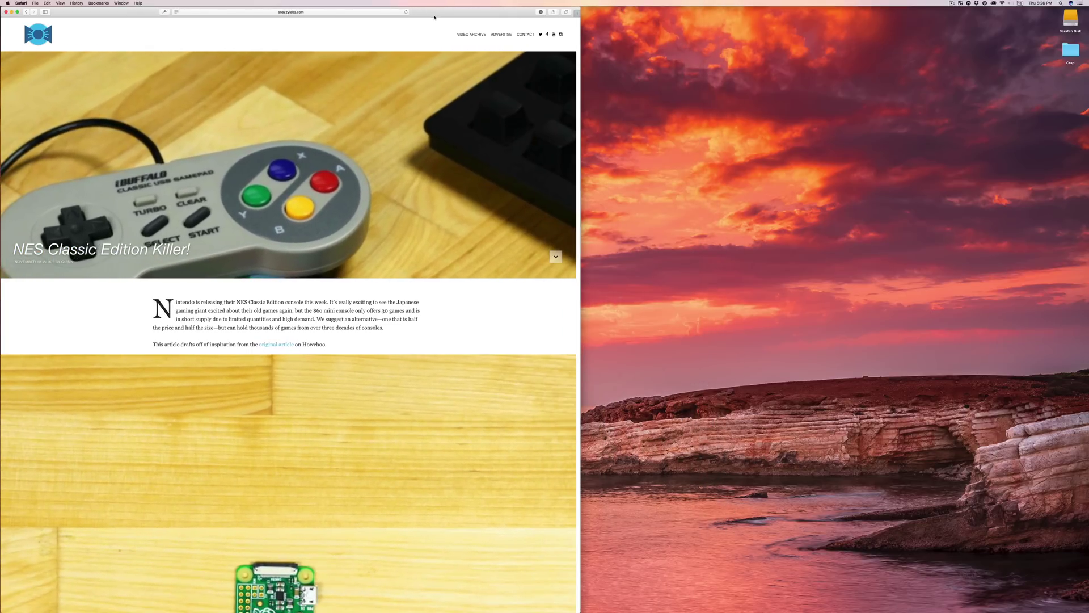
{"action": "left_click_drag", "start_coordinate": [434, 17], "coordinate": [1084, 113]}
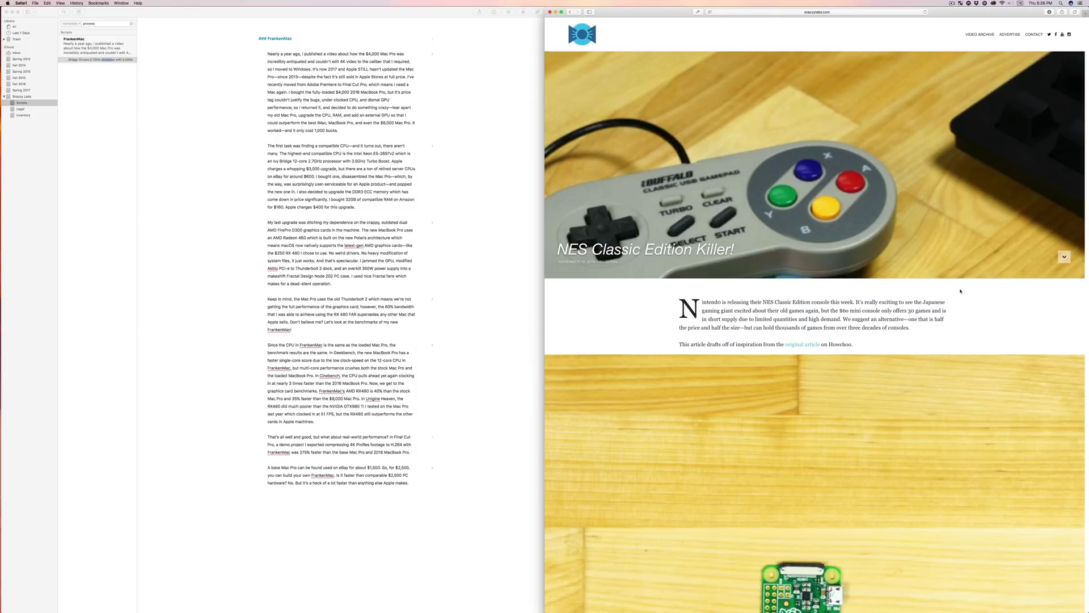
{"action": "left_click_drag", "start_coordinate": [947, 16], "coordinate": [3, 215]}
{"action": "left_click_drag", "start_coordinate": [443, 11], "coordinate": [568, 2]}
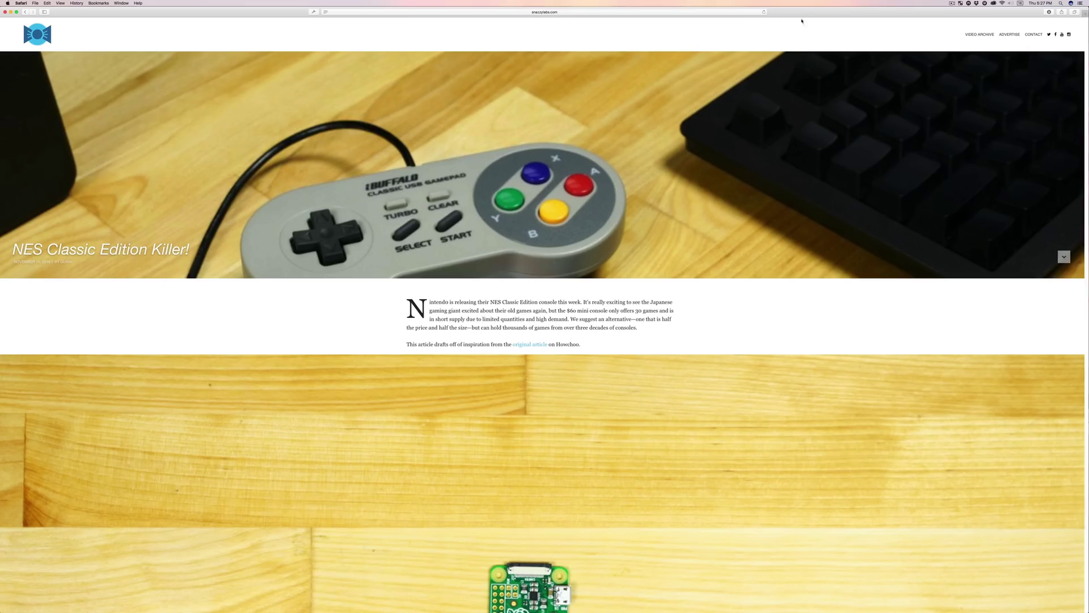
{"action": "key", "text": "ctrl+super+f"}
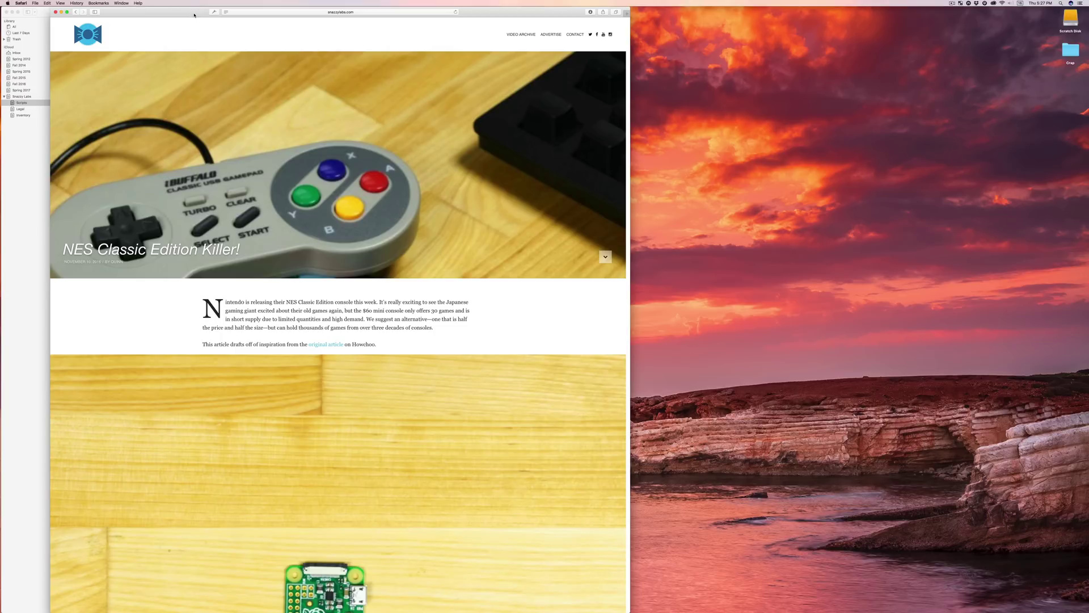
Snap Safari left with Ctrl-Option-Left, widen it, snap right, then unsnap and expand it.
{"action": "key", "text": "ctrl+alt+Left"}
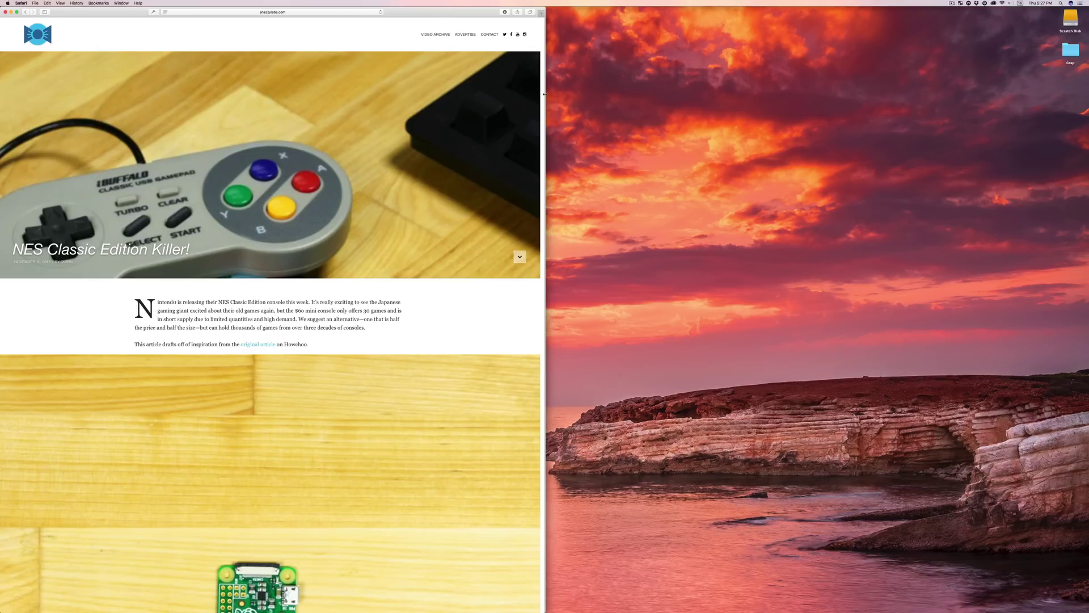
{"action": "left_click_drag", "start_coordinate": [602, 98], "coordinate": [827, 96]}
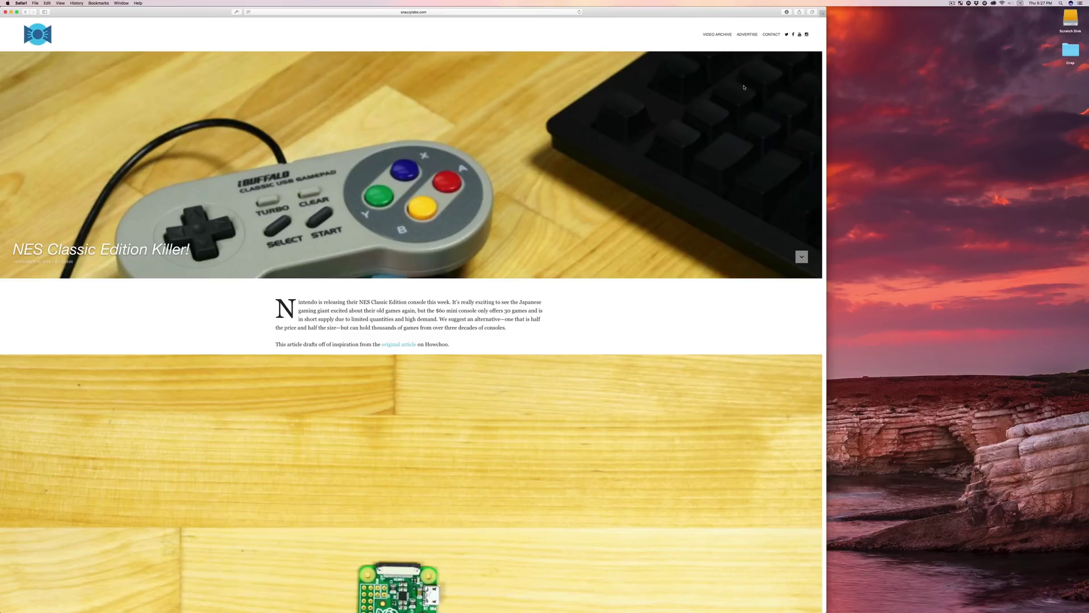
{"action": "left_click_drag", "start_coordinate": [730, 16], "coordinate": [1087, 97]}
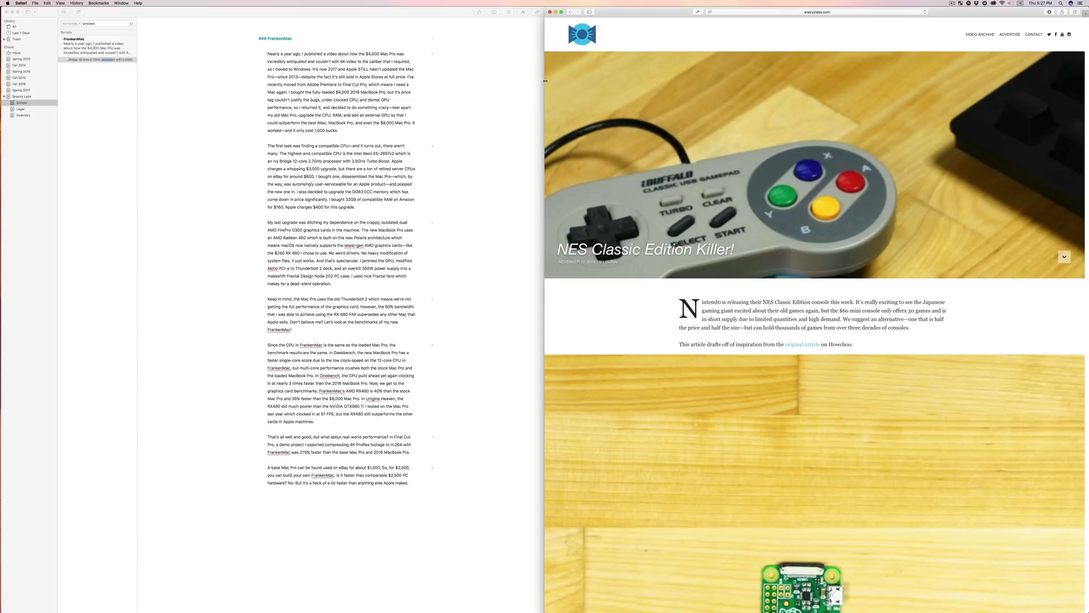
{"action": "left_click_drag", "start_coordinate": [636, 12], "coordinate": [636, 17]}
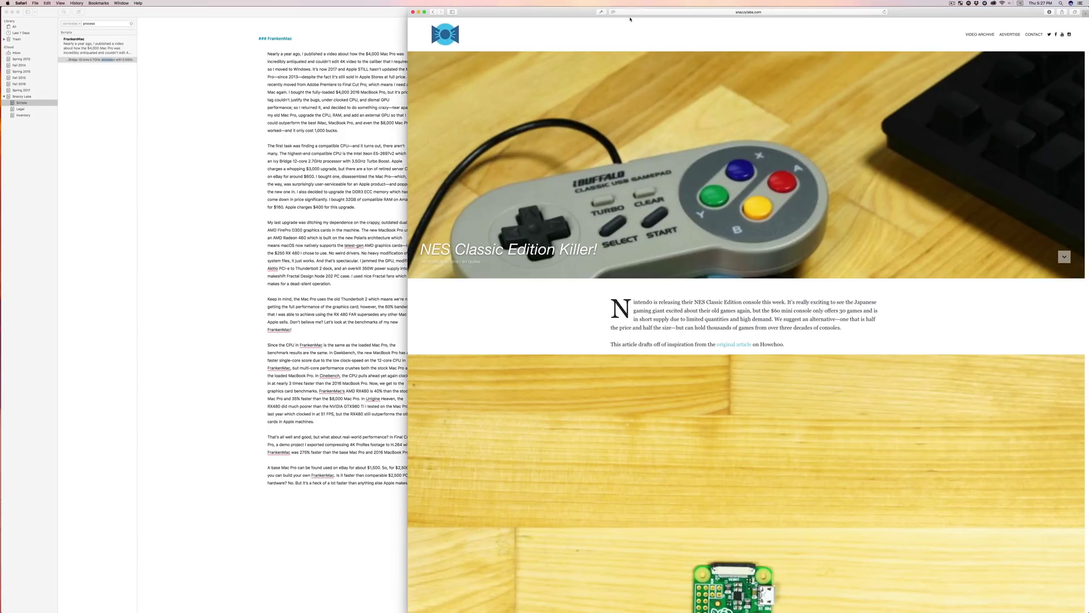
{"action": "left_click_drag", "start_coordinate": [571, 14], "coordinate": [1, 3]}
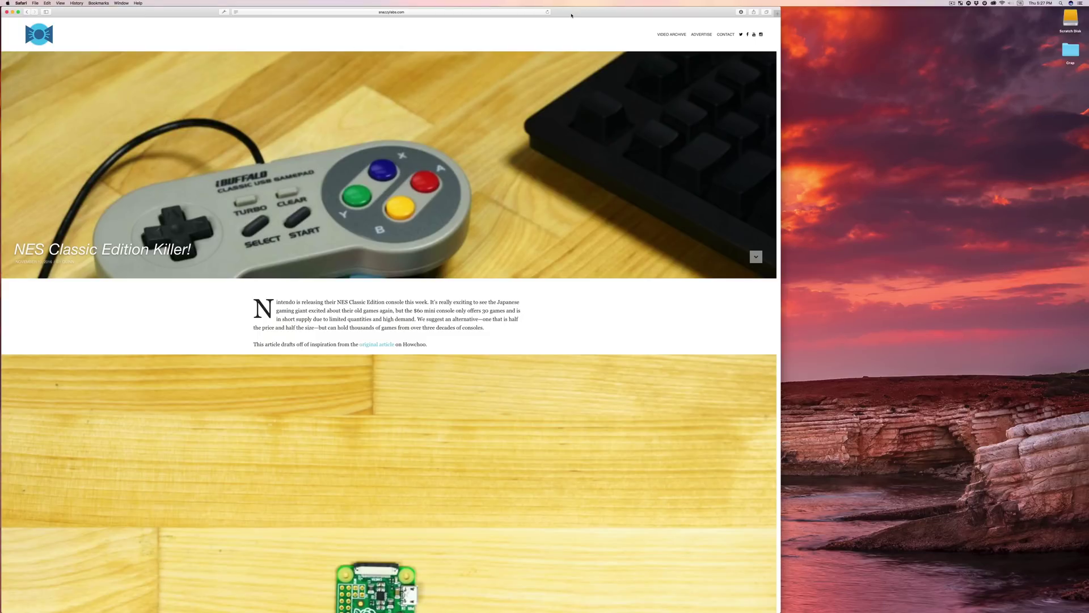
{"action": "left_click_drag", "start_coordinate": [572, 15], "coordinate": [573, 6]}
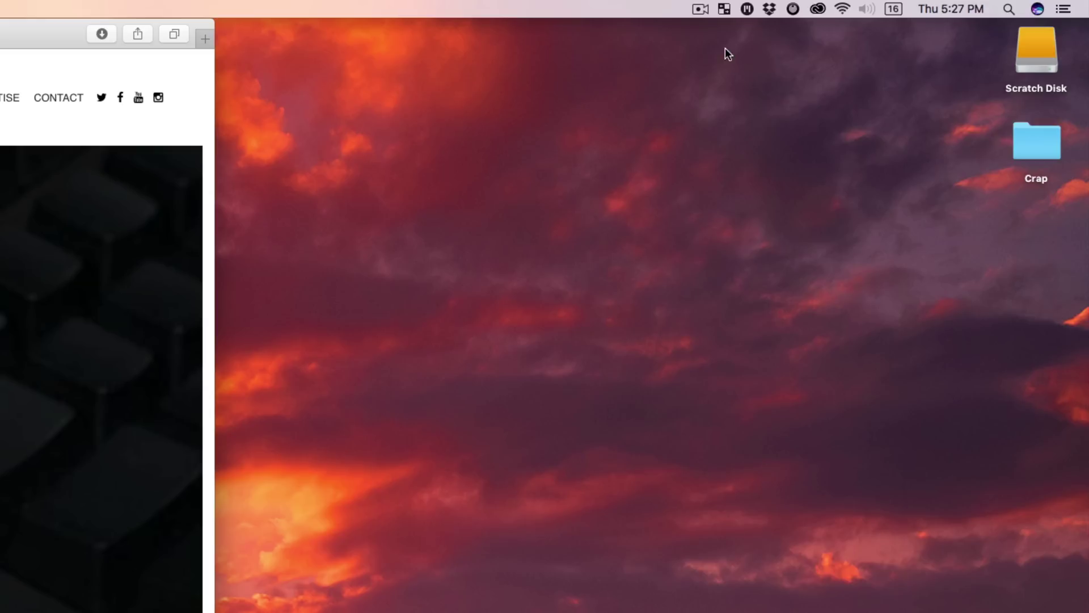
Show BetterSnapTool's Snap Areas submenu with Create New Snap Area and Edit Snap Areas.
{"action": "left_click", "coordinate": [728, 9]}
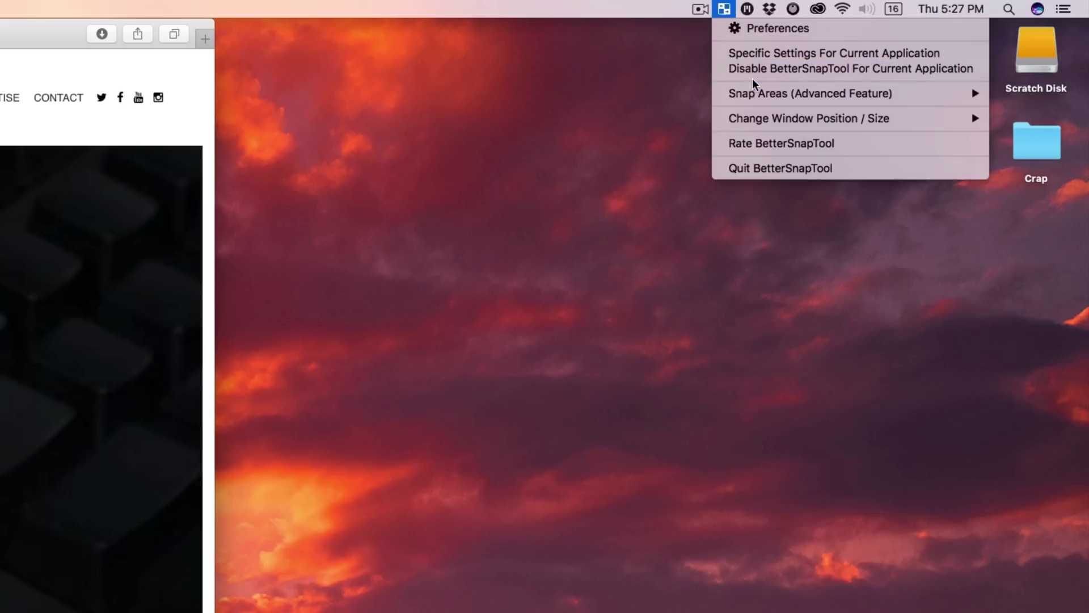
{"action": "mouse_move", "coordinate": [757, 94]}
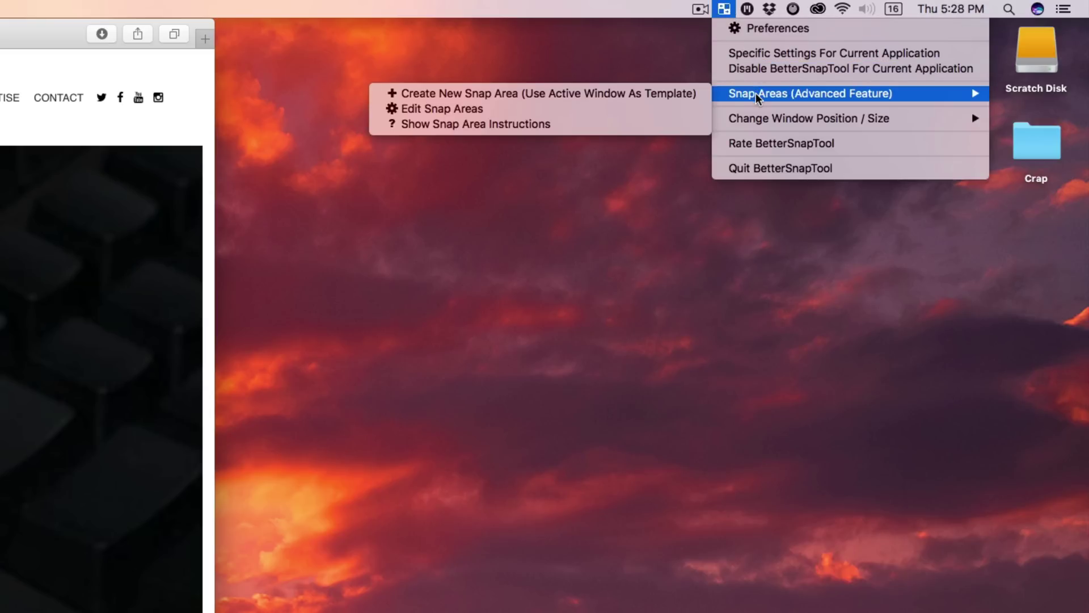